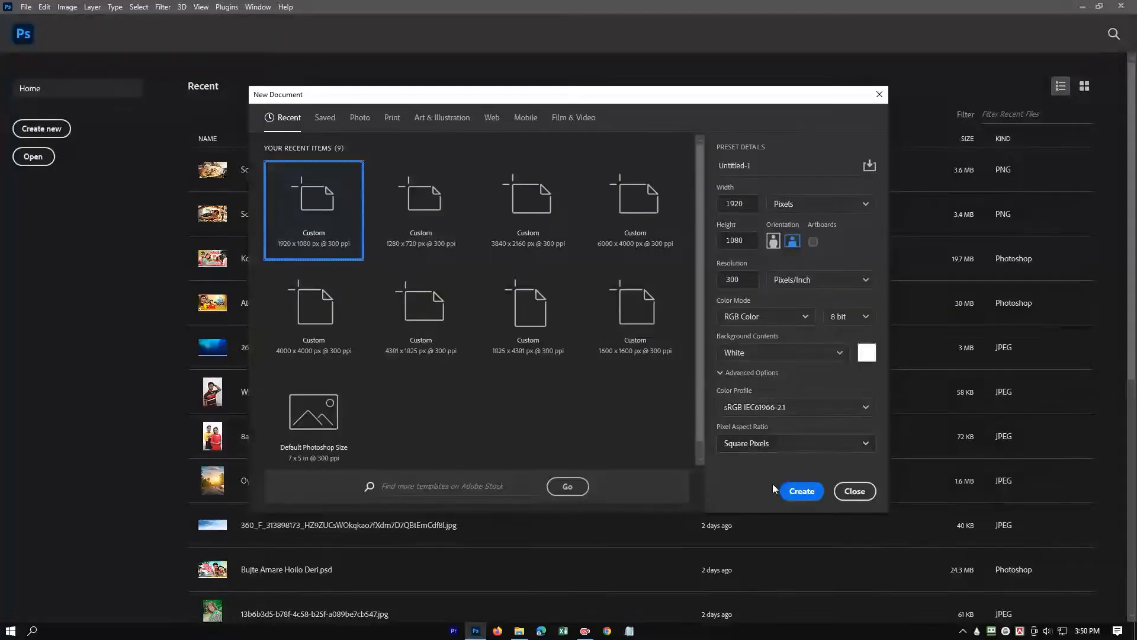
Step: Create a 1920 × 1080 px document at 300 ppi and open the images Screenshot_25 and Screenshot_26
click(795, 496)
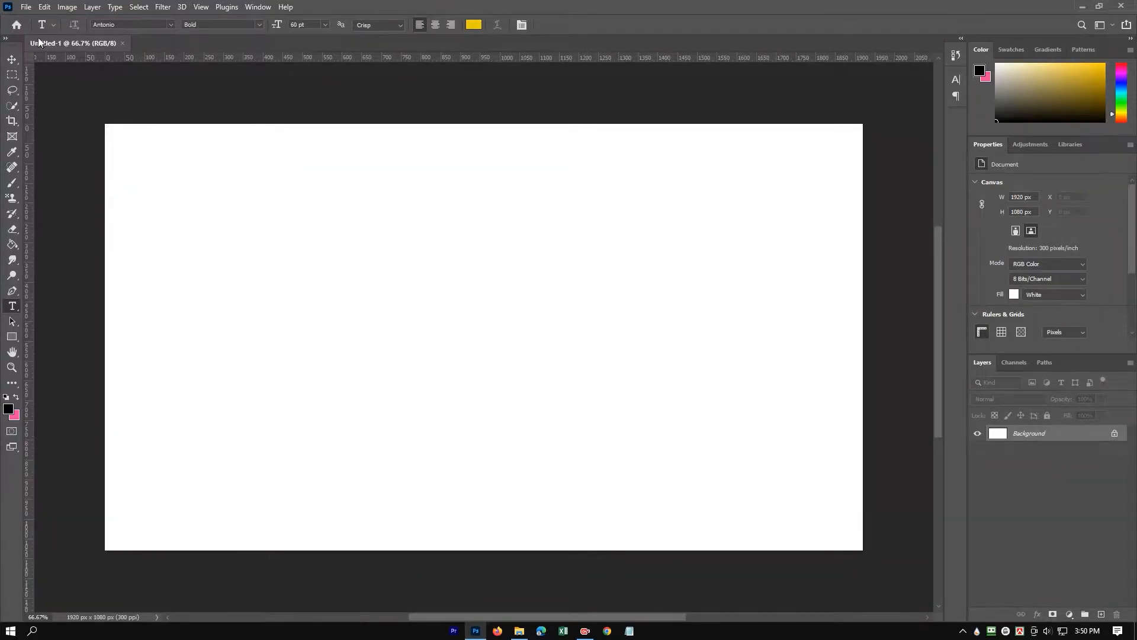
click(27, 11)
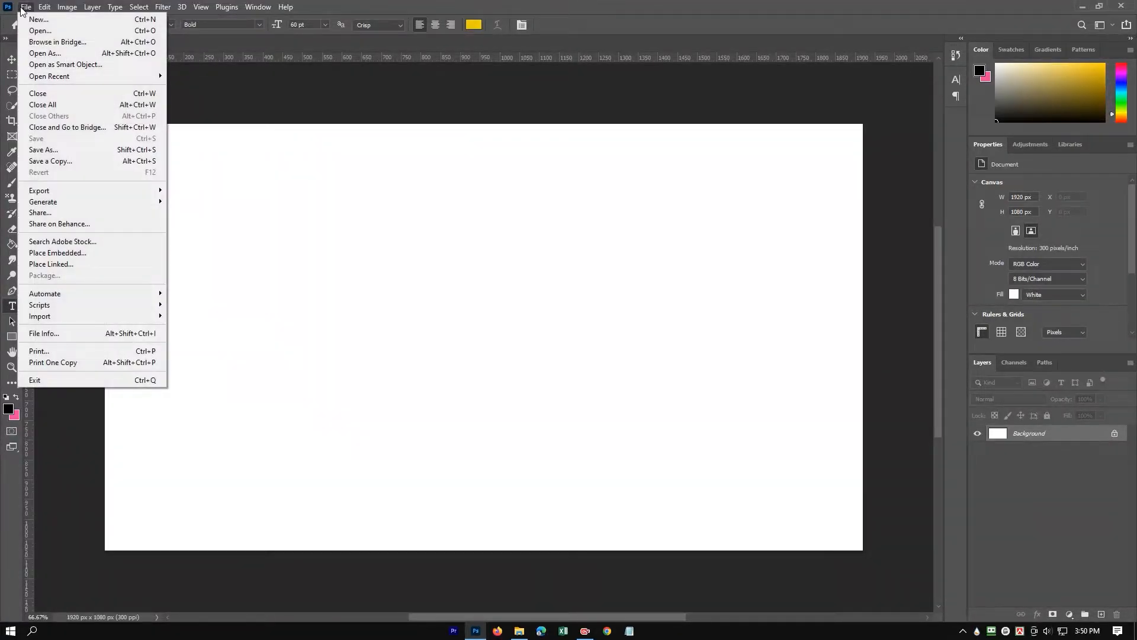
click(39, 36)
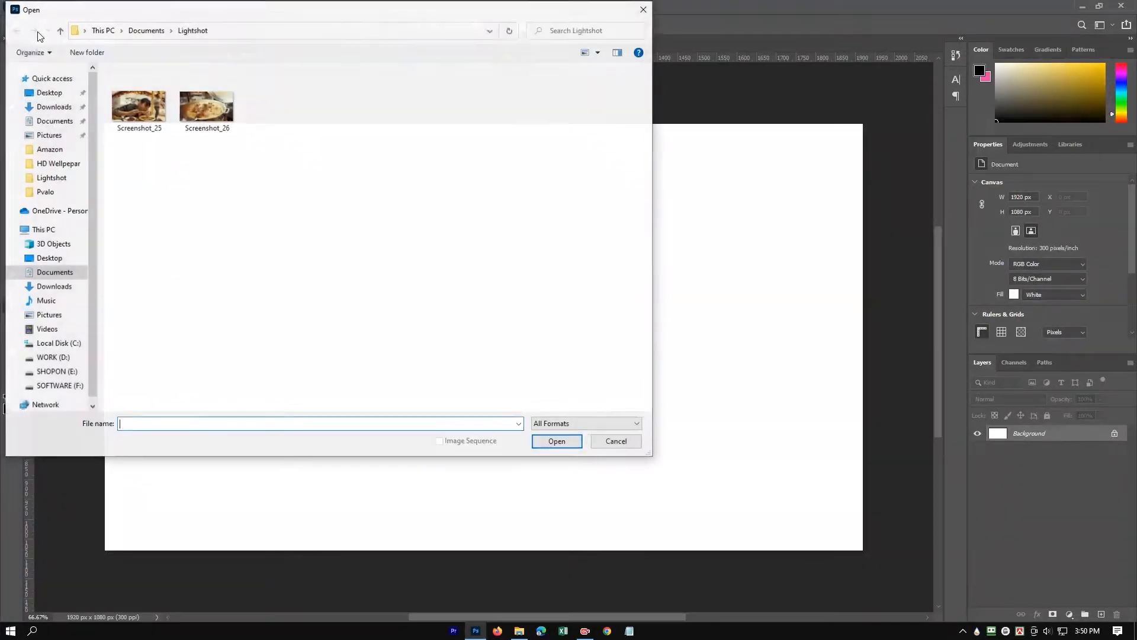
drag(259, 164, 138, 105)
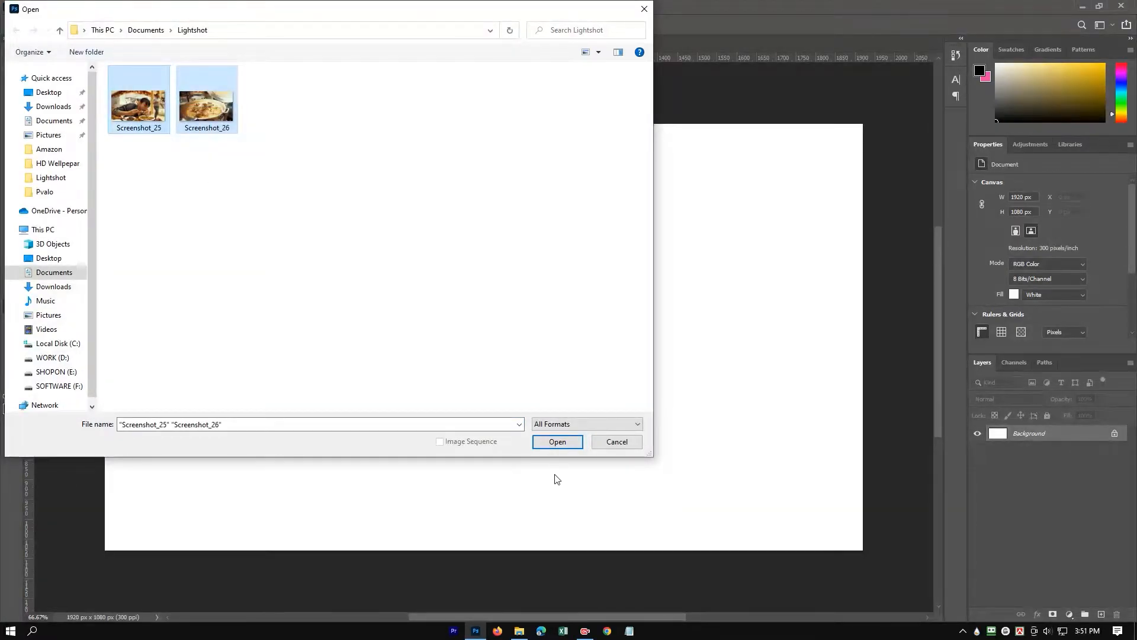
click(557, 442)
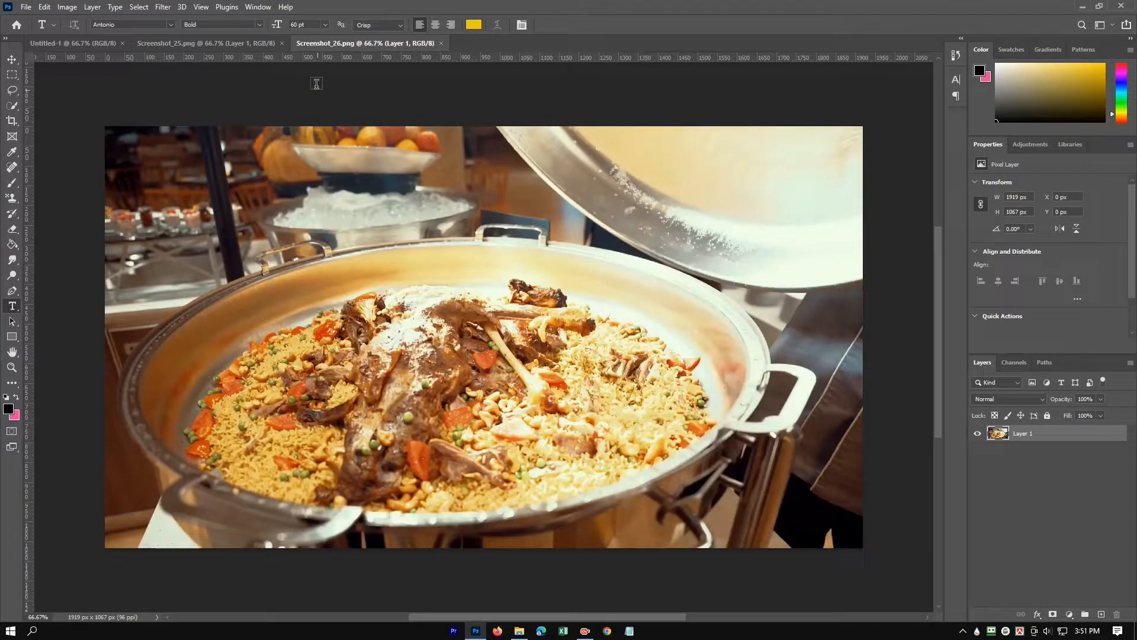
Step: Copy the Screenshot_25 photo into the Untitled-1 document with the Move tool
click(225, 47)
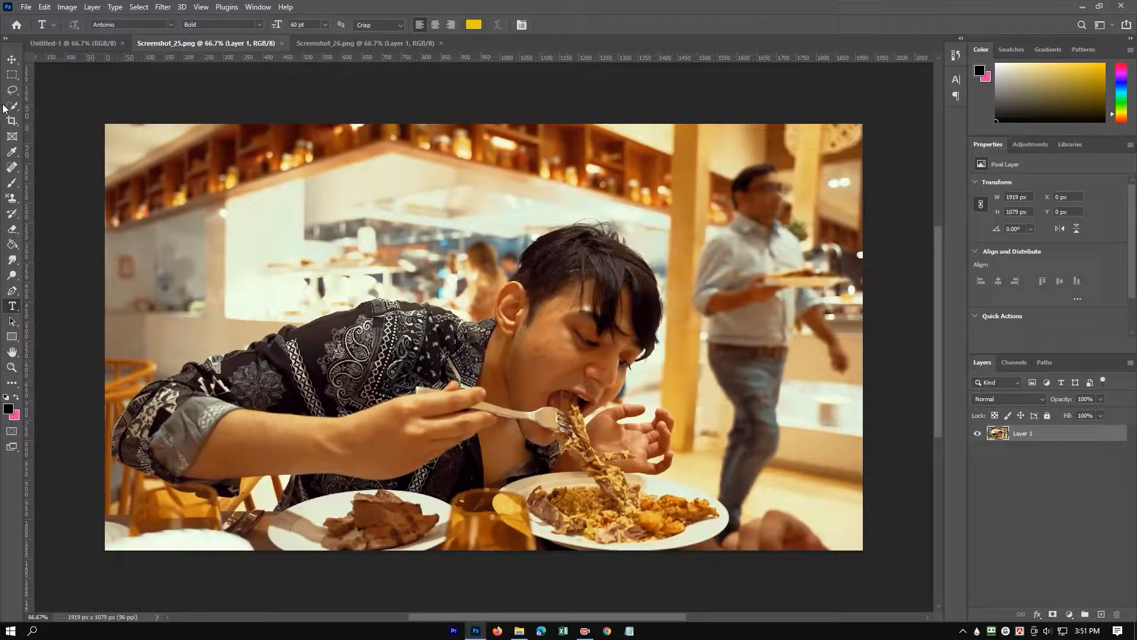
click(11, 59)
click(89, 44)
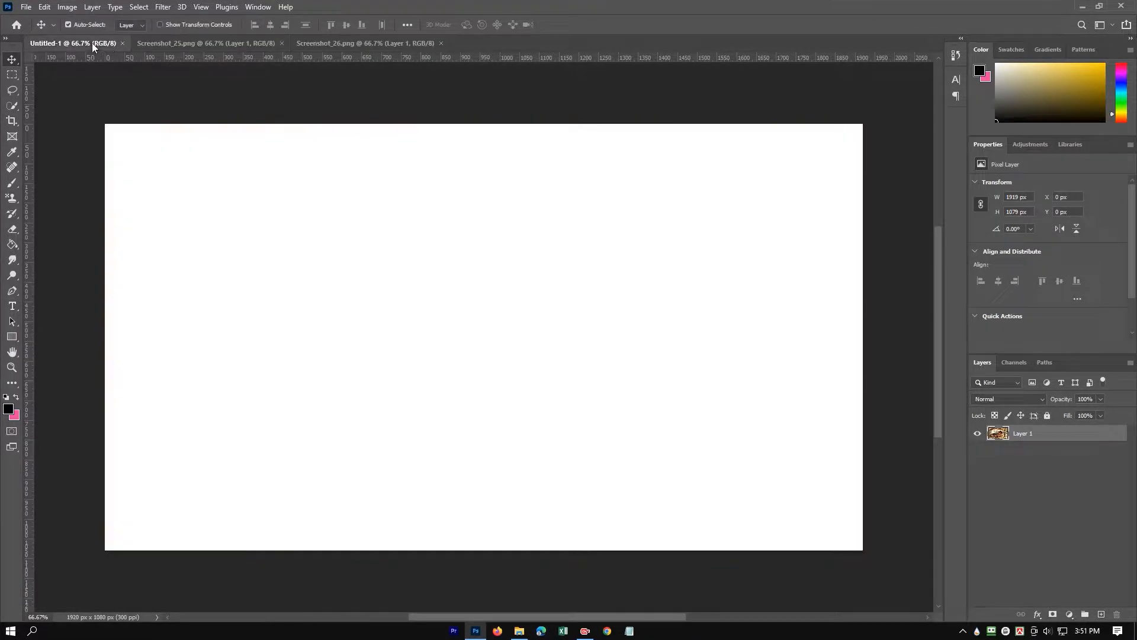
click(172, 44)
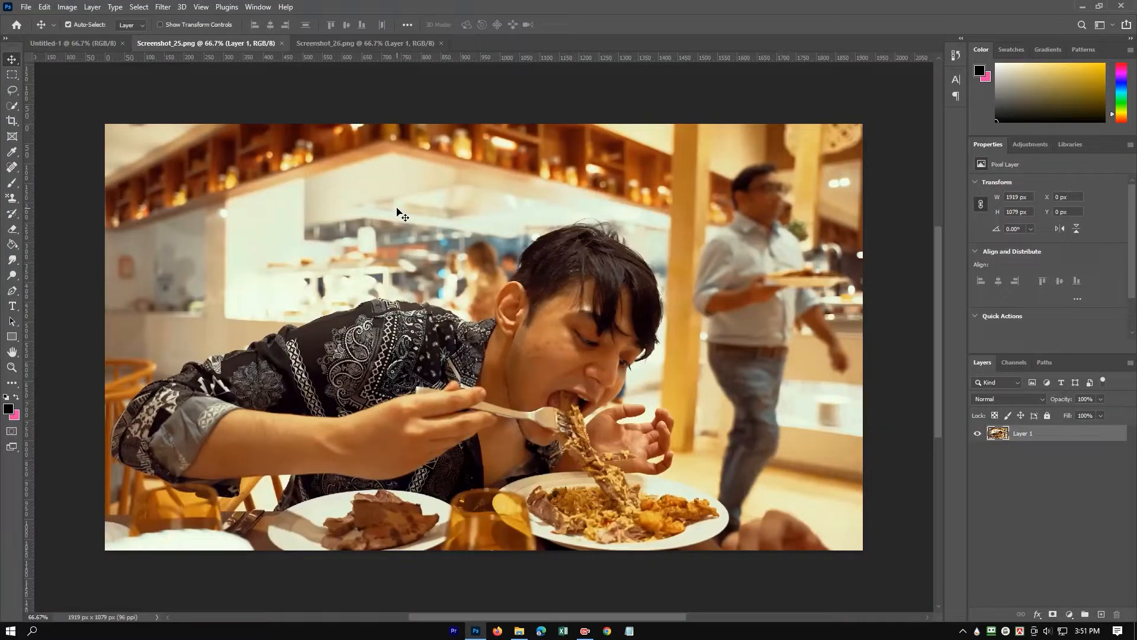
drag(573, 292, 513, 394)
Step: Reposition and scale the photo layer to about 1996 × 1122 px so it covers the whole canvas
key(ctrl+t)
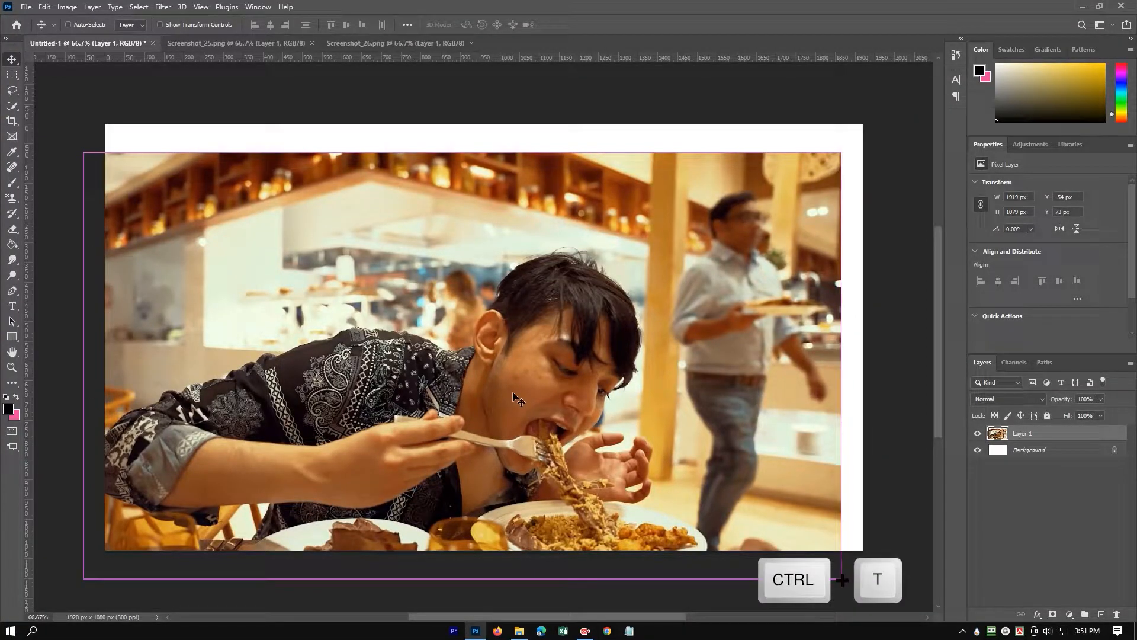
drag(496, 390, 520, 364)
drag(104, 124, 88, 115)
drag(865, 334, 880, 339)
key(Return)
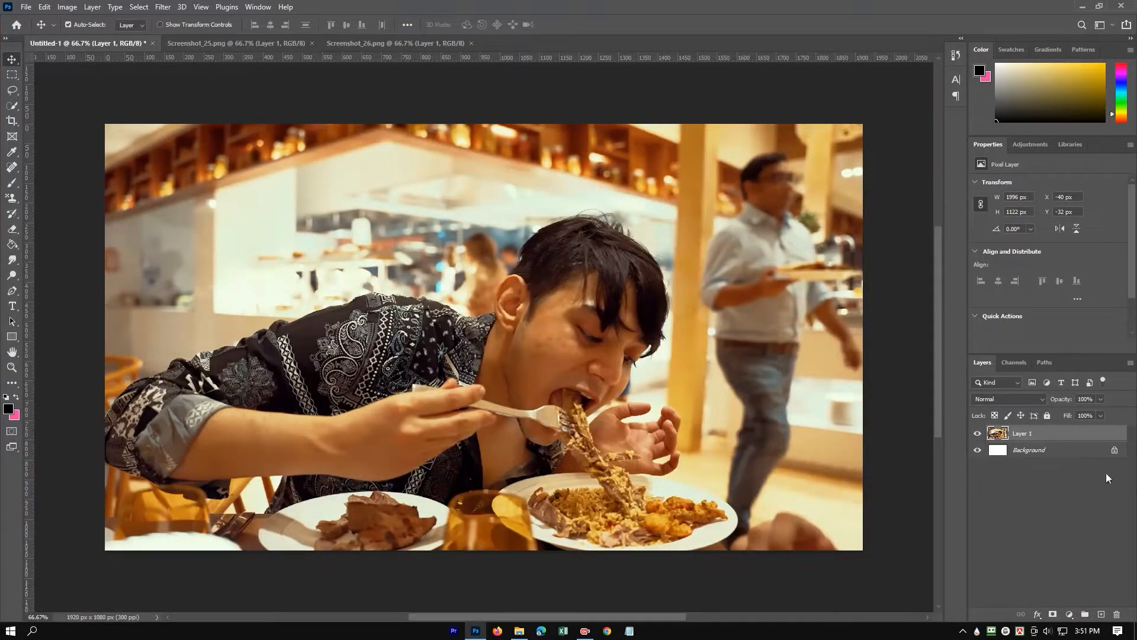
Step: Unlock the Background layer and run Select Subject on the photo in Layer 1
click(1114, 450)
click(1025, 436)
click(15, 108)
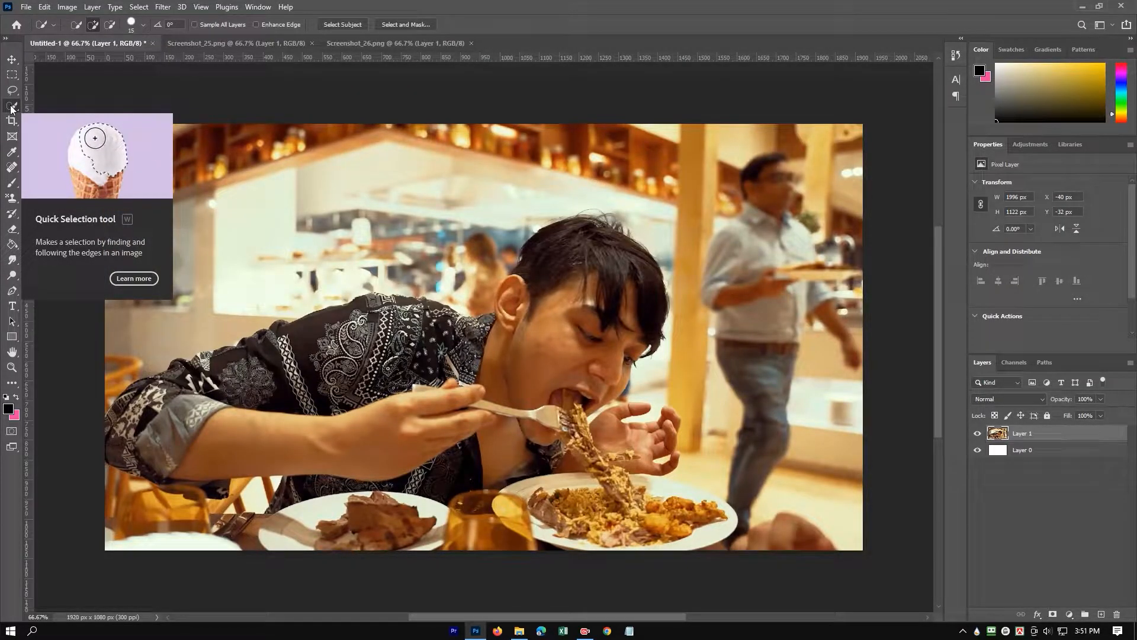
click(339, 26)
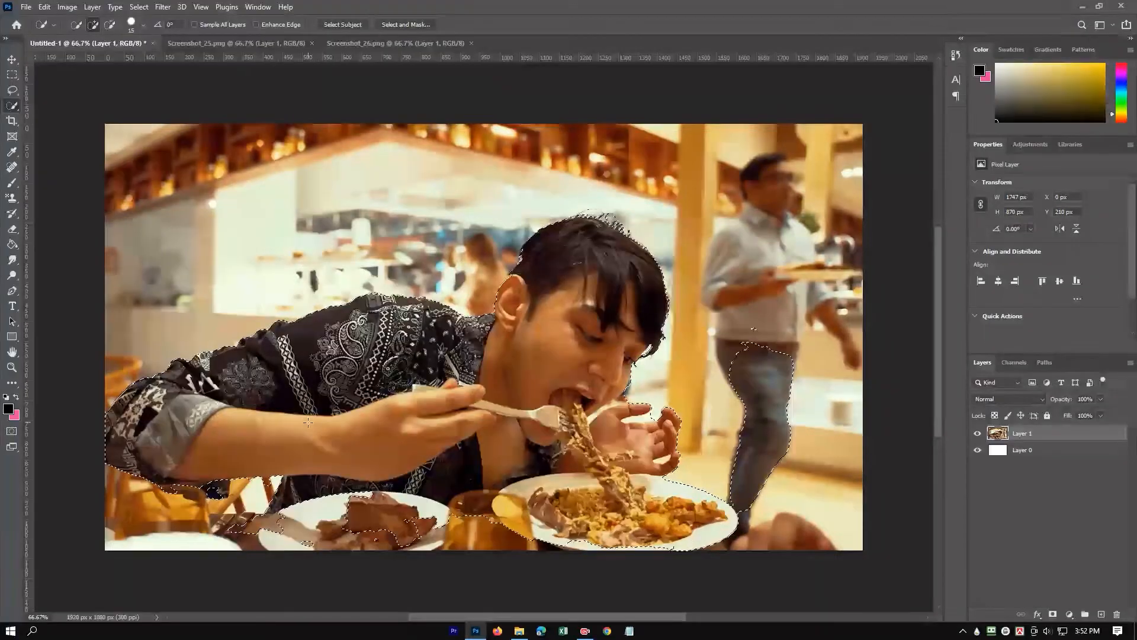
Step: Refine the selection to cover the eating man and the table in front of him, excluding the waiter's legs
scroll(296, 426, up, 4)
scroll(480, 569, down, 1)
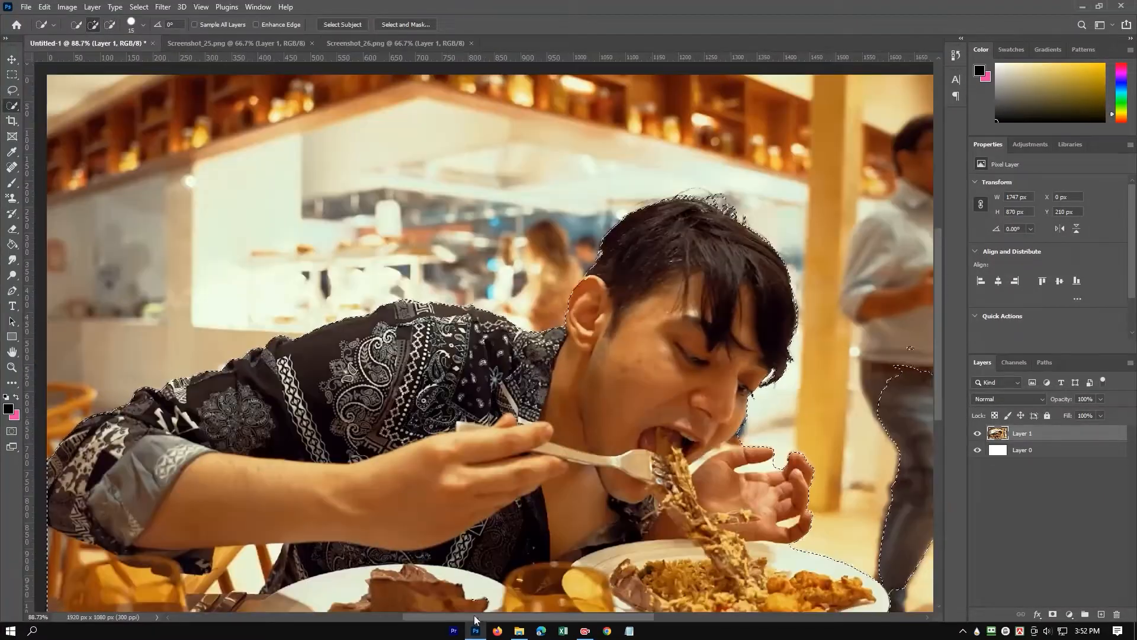
drag(475, 617, 582, 617)
drag(533, 495, 521, 427)
scroll(445, 344, up, 4)
scroll(362, 478, up, 5)
alt+click(368, 477)
scroll(361, 391, down, 14)
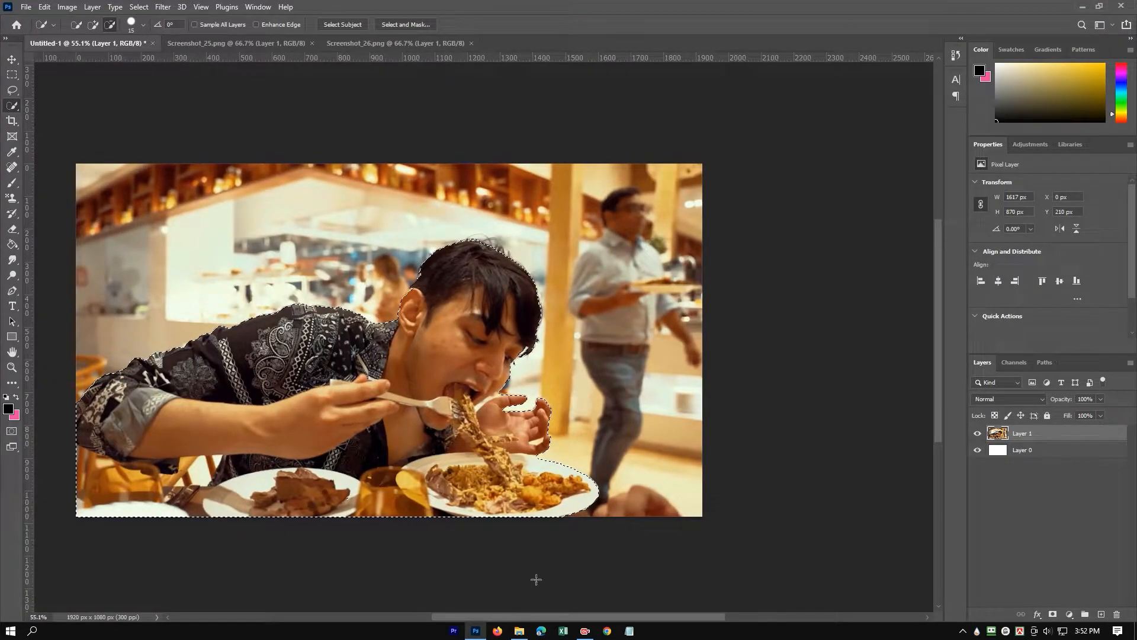
click(1052, 615)
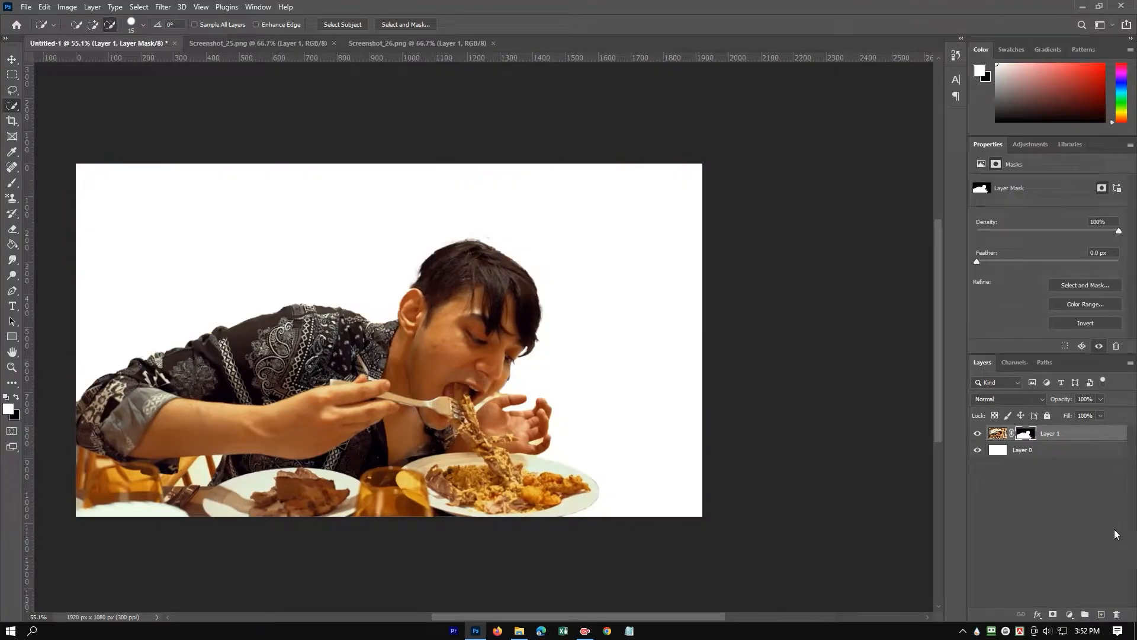
click(996, 436)
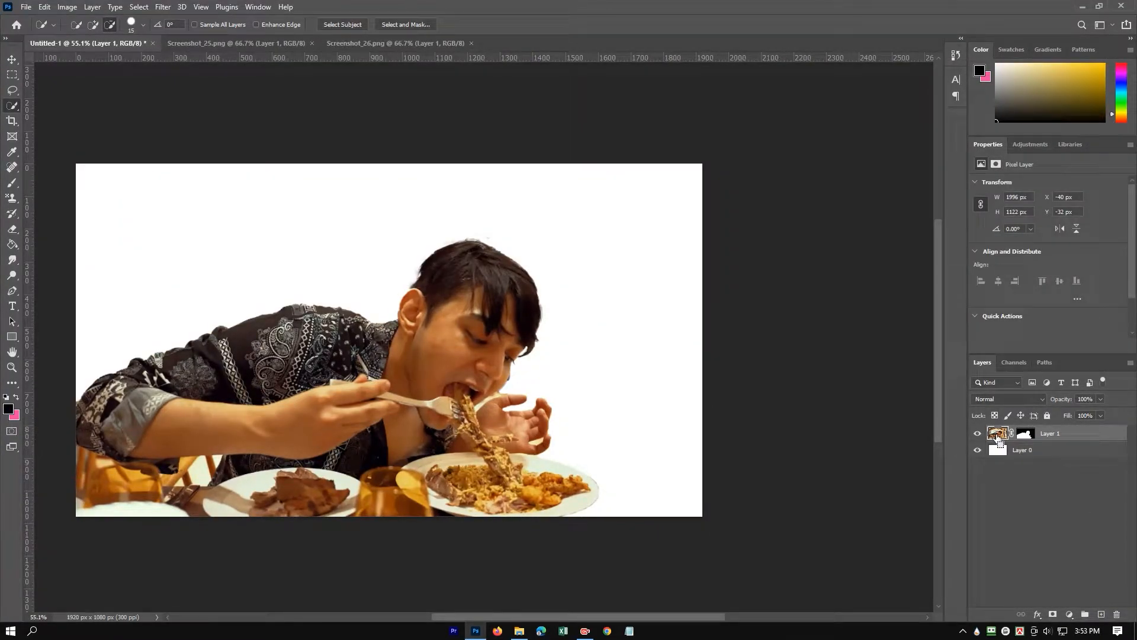
key(ctrl+z)
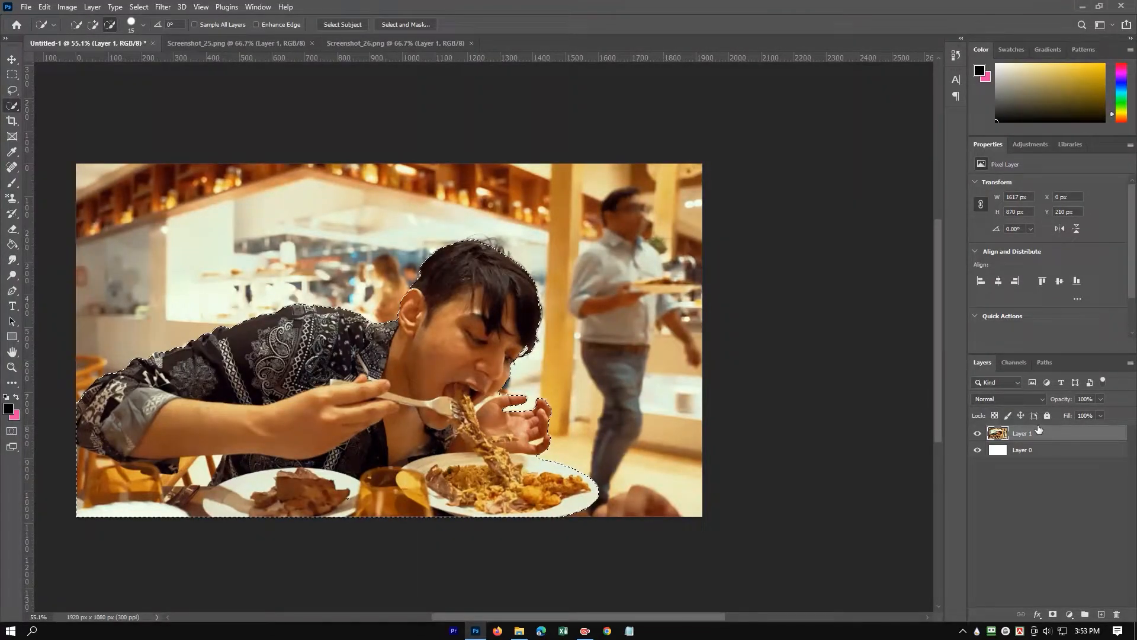
Step: Duplicate Layer 1 and mask the copy with the current selection of the man and table
right_click(1034, 438)
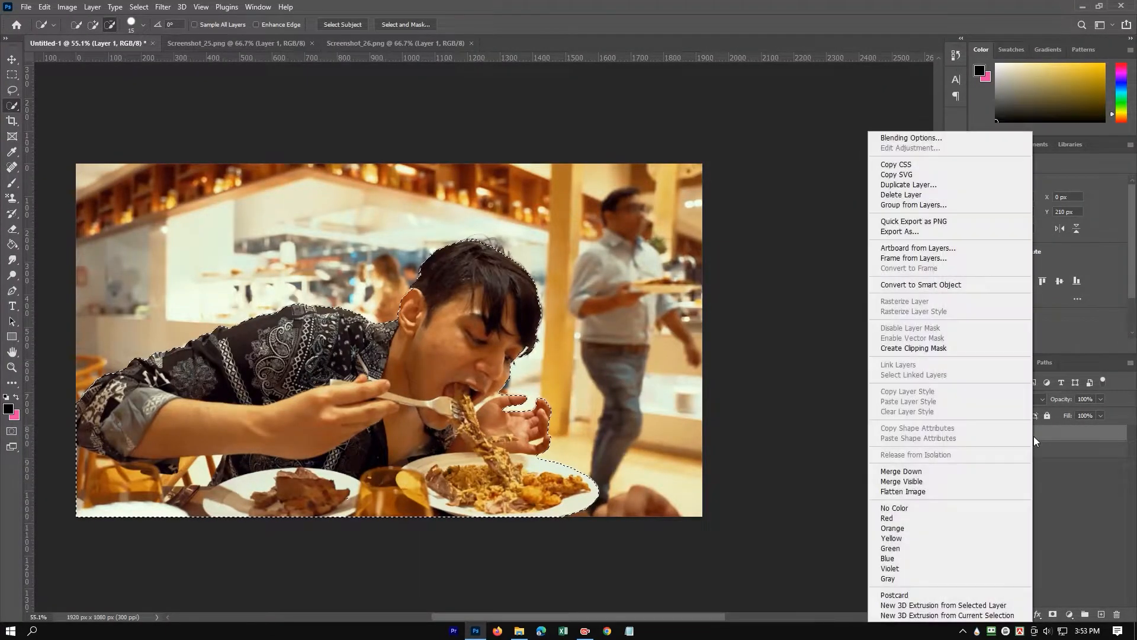
click(915, 185)
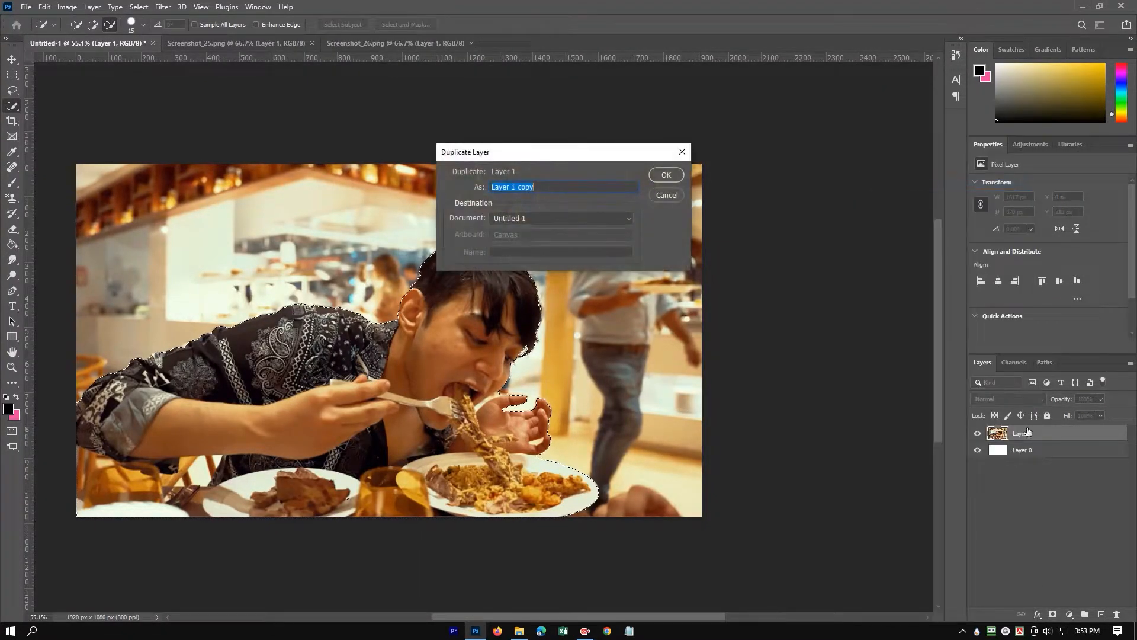
click(667, 175)
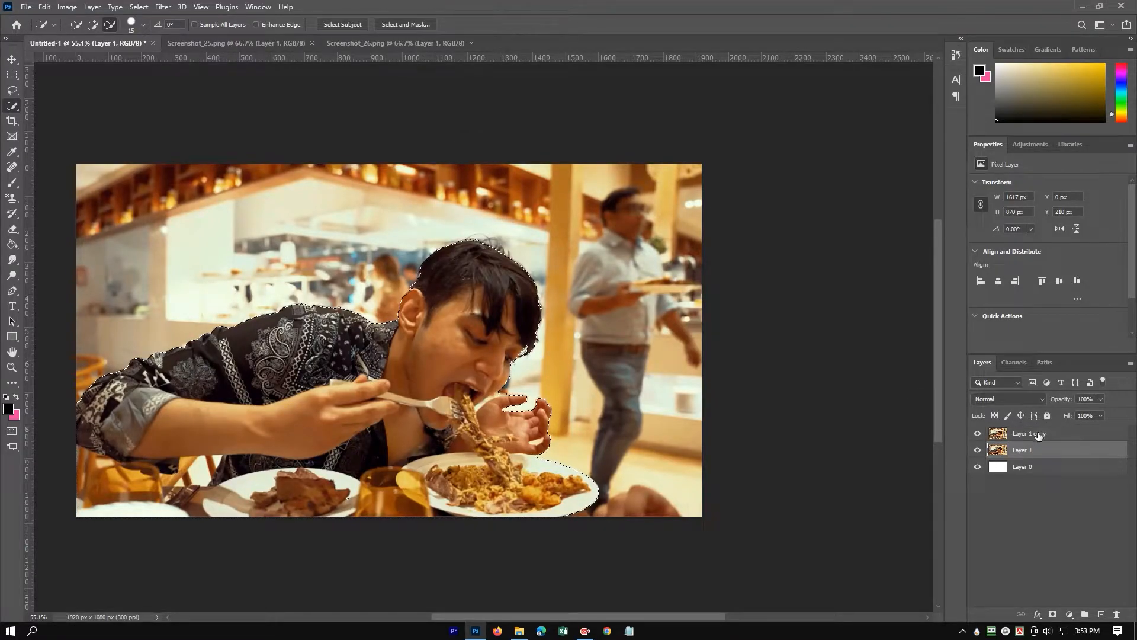
click(1053, 616)
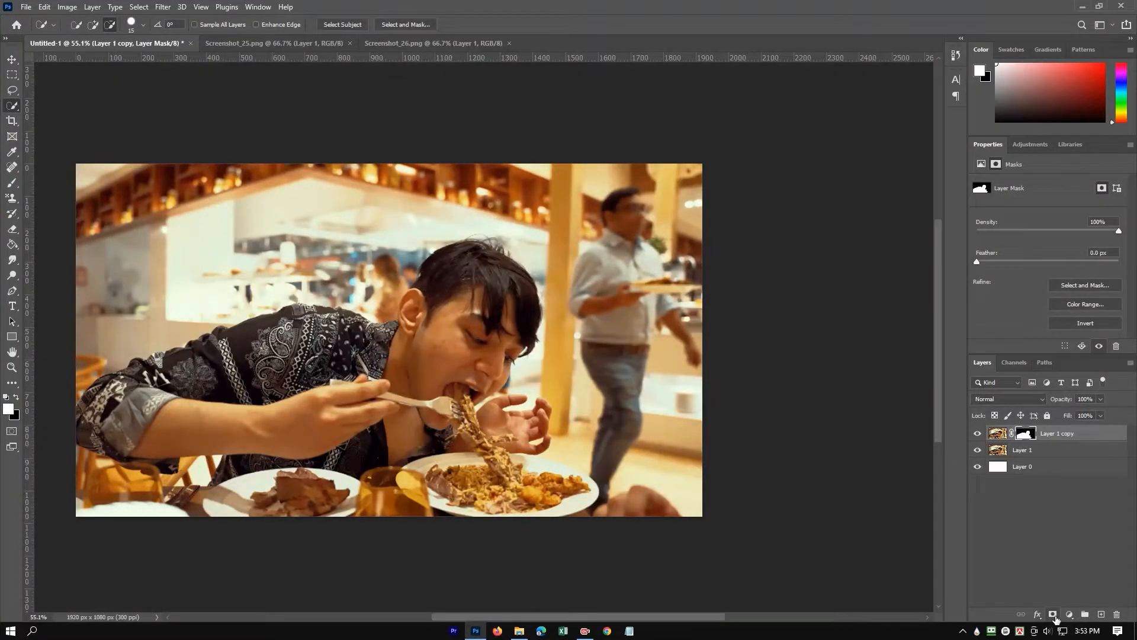
Step: Apply a Gaussian Blur with a radius of 11.1 pixels to the unmasked photo in Layer 1
click(1033, 453)
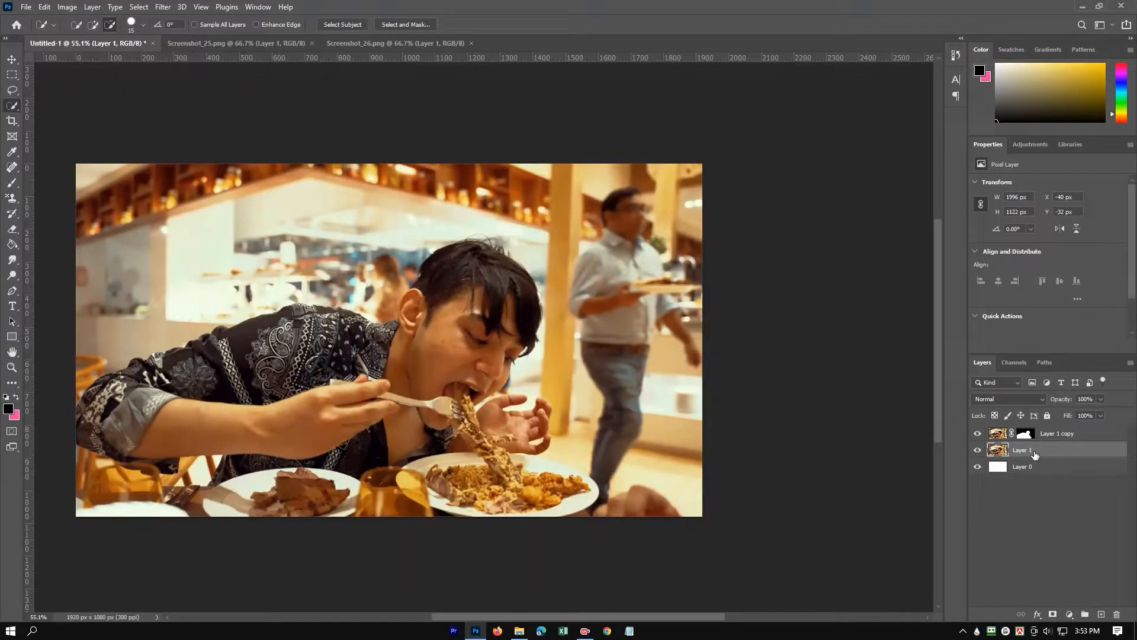
click(163, 7)
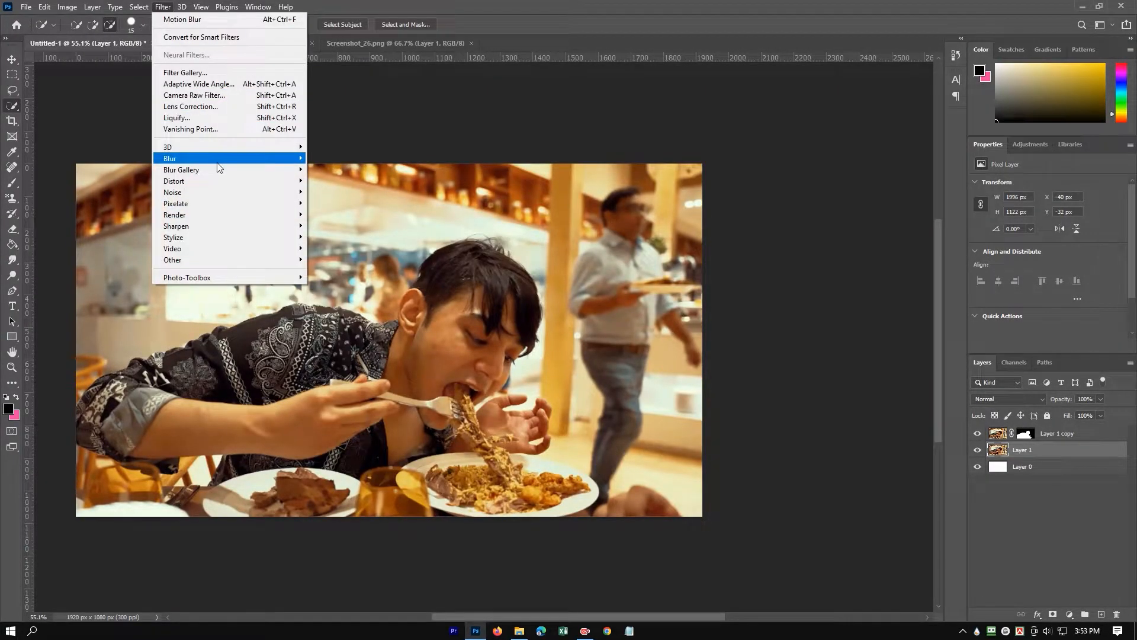
mouse_move(219, 161)
click(338, 202)
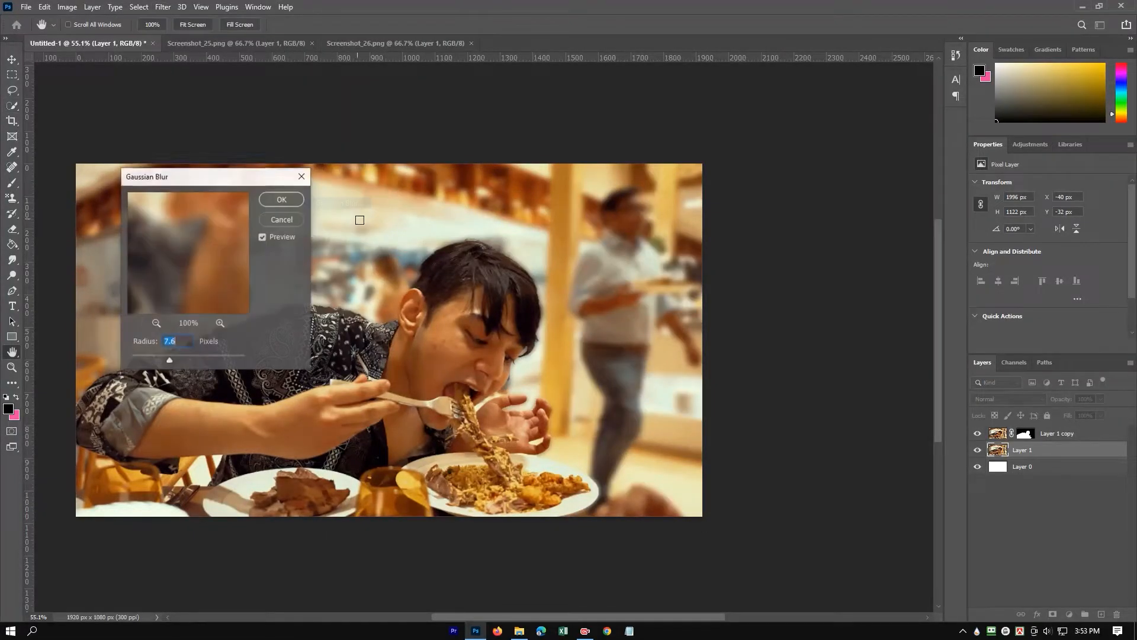
drag(174, 357, 176, 356)
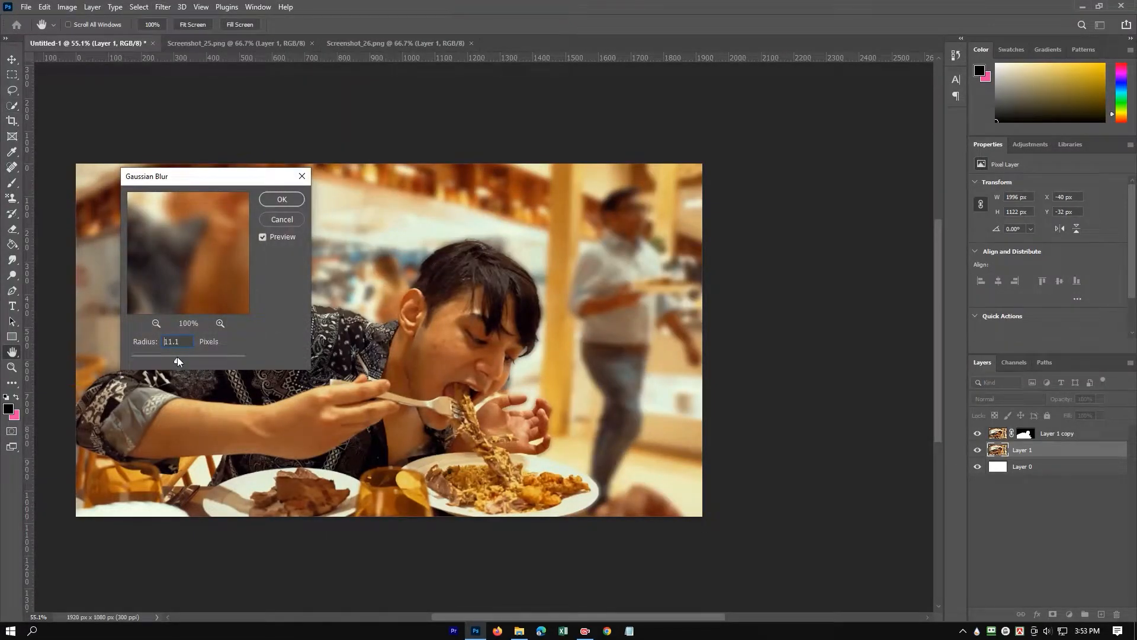
click(274, 202)
Step: Apply a Motion Blur to the background photo in Layer 1
click(163, 6)
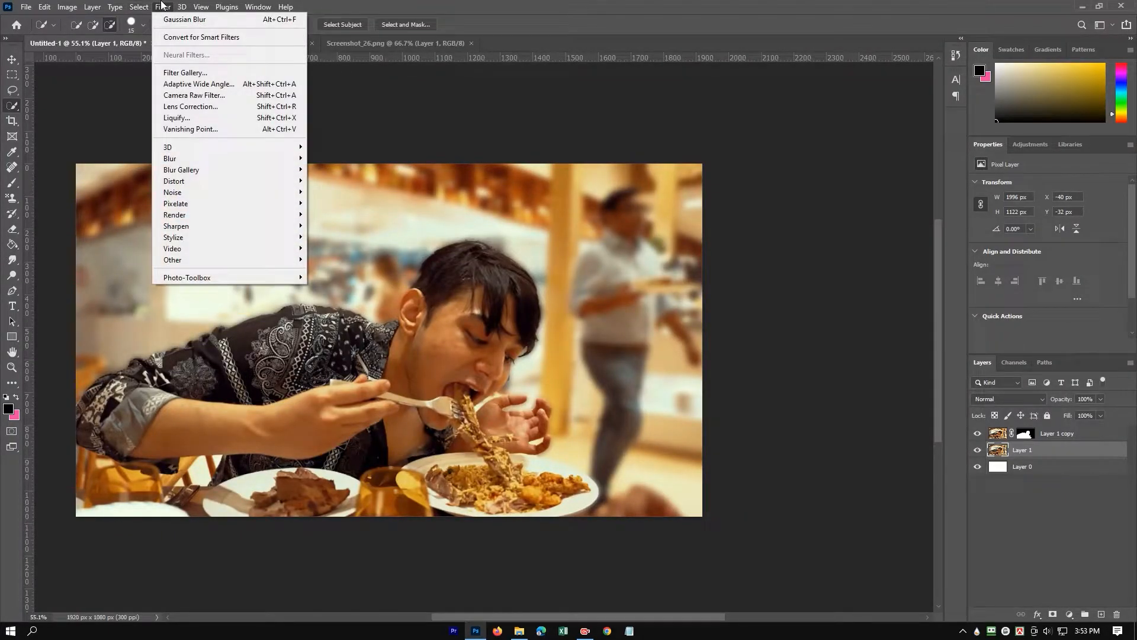
mouse_move(200, 158)
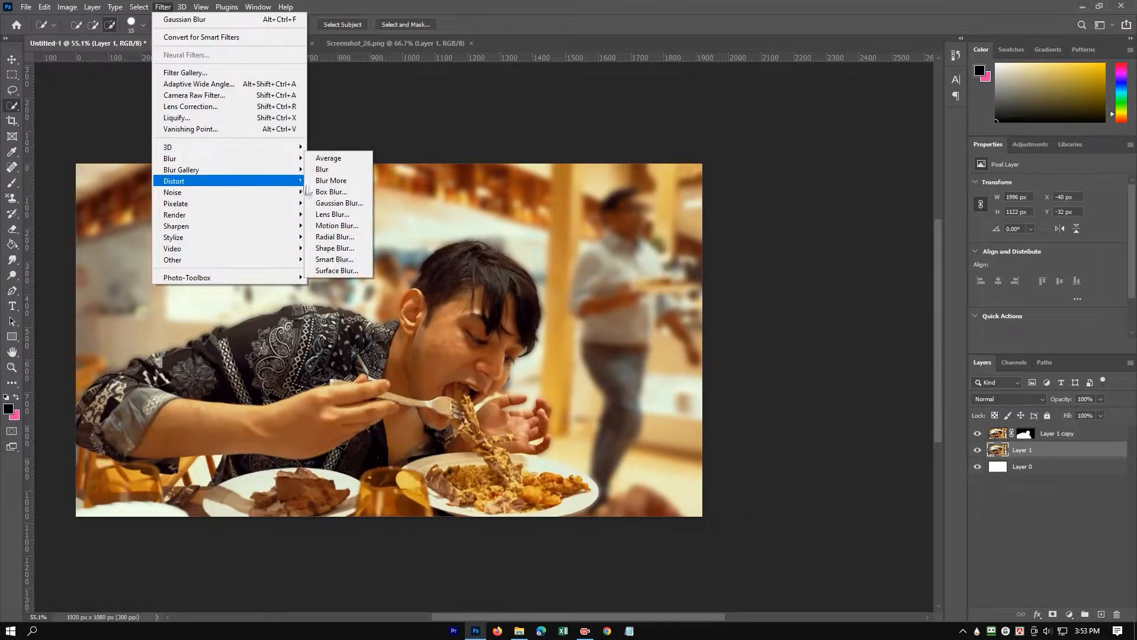
click(322, 226)
drag(162, 443, 155, 442)
click(264, 253)
key(w)
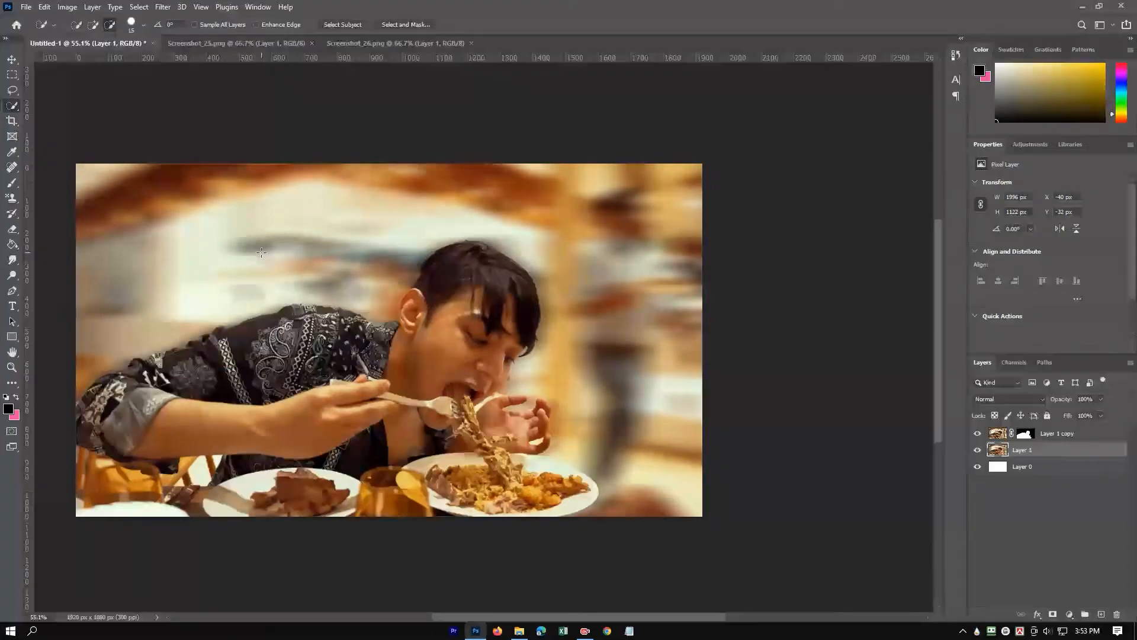
scroll(270, 246, down, 1)
scroll(306, 310, up, 1)
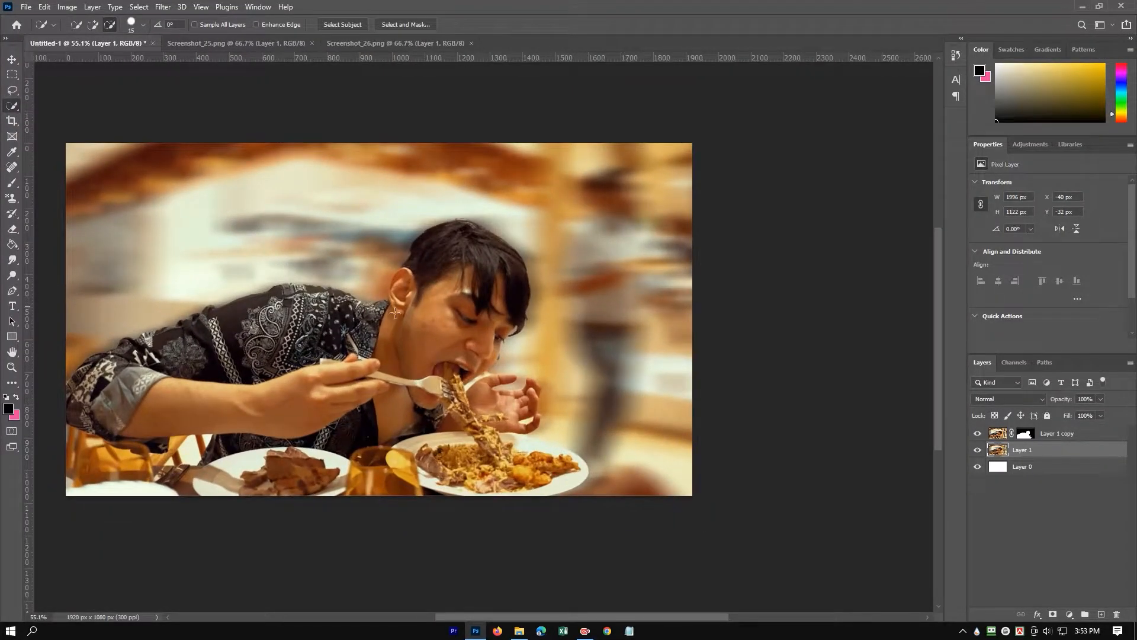
Step: On a new layer above the blurred background, paint a yellow glow behind the man's head with a 1600 px soft brush
click(1101, 614)
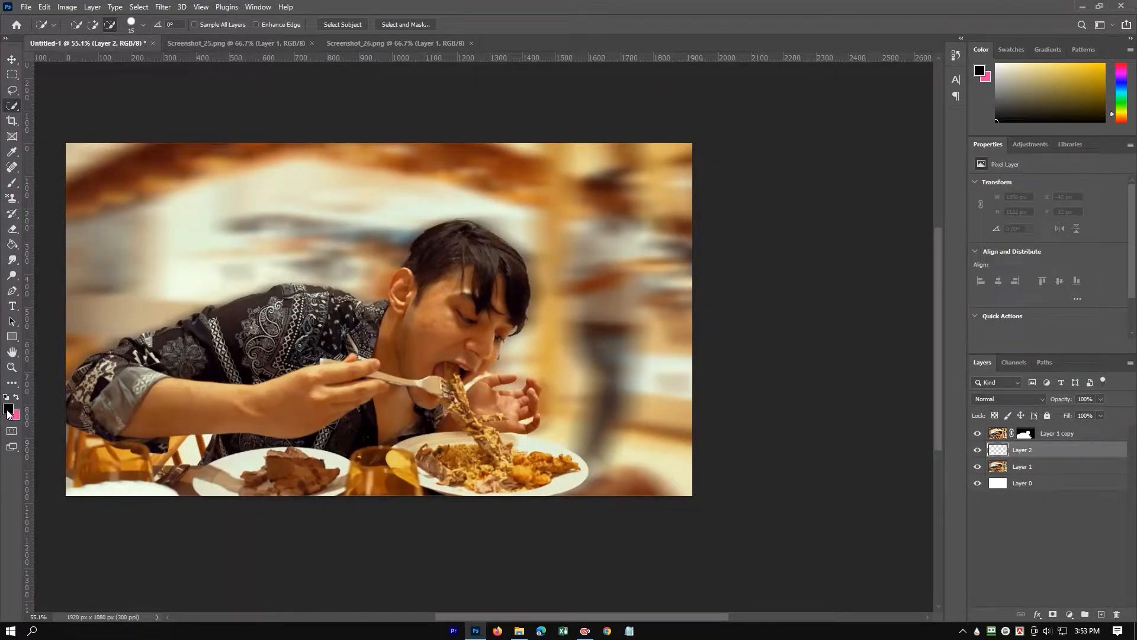
click(7, 409)
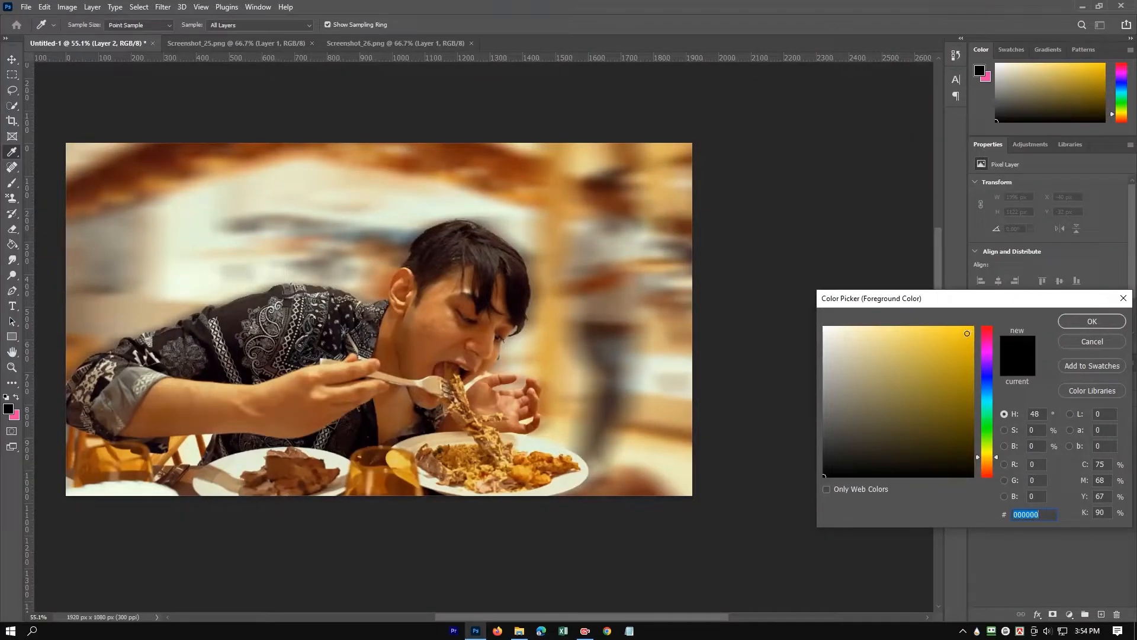
click(967, 334)
click(1093, 321)
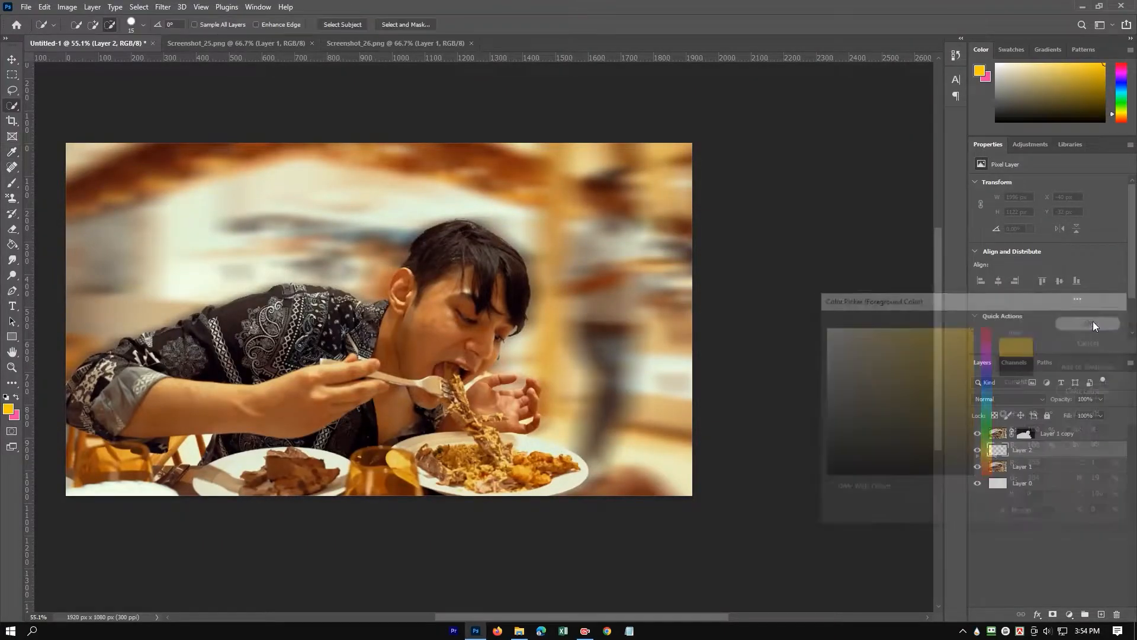
click(12, 183)
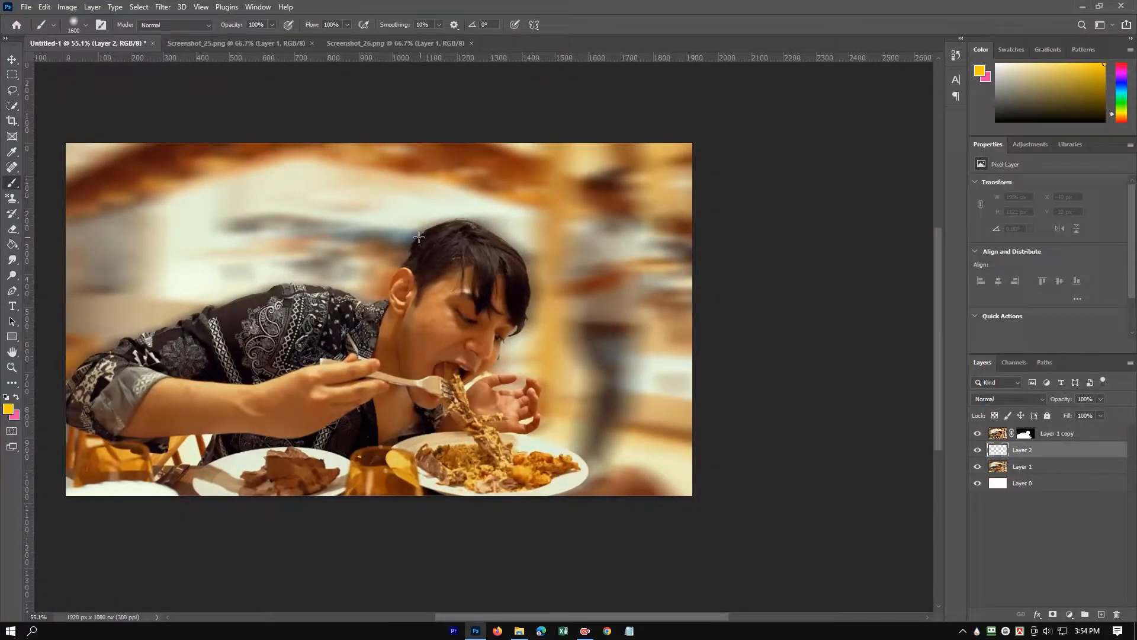
click(458, 275)
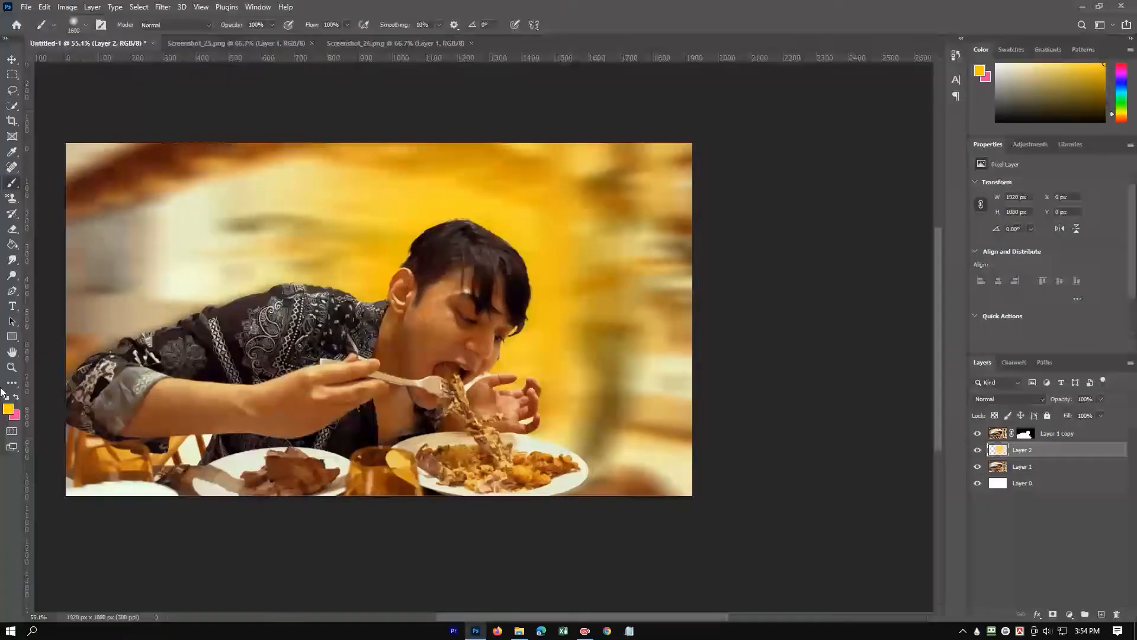
Step: Set the foreground colour to white (ffffff) and paint a glow behind the man's head on Layer 2 with a 401 px soft brush
click(8, 409)
click(825, 327)
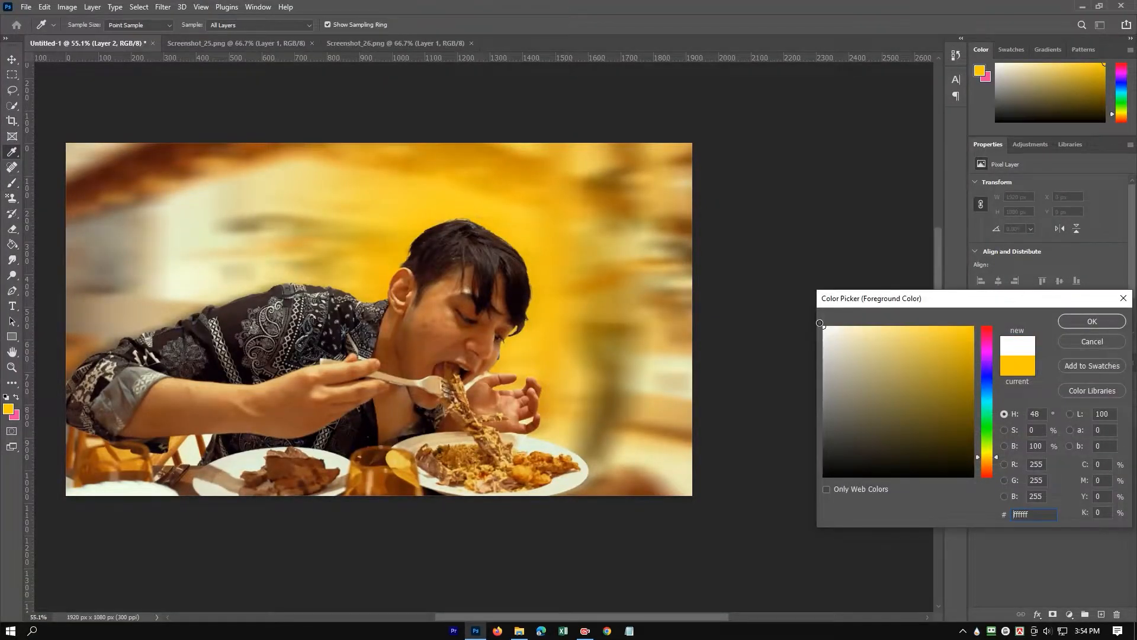
click(1063, 324)
key(b)
click(83, 24)
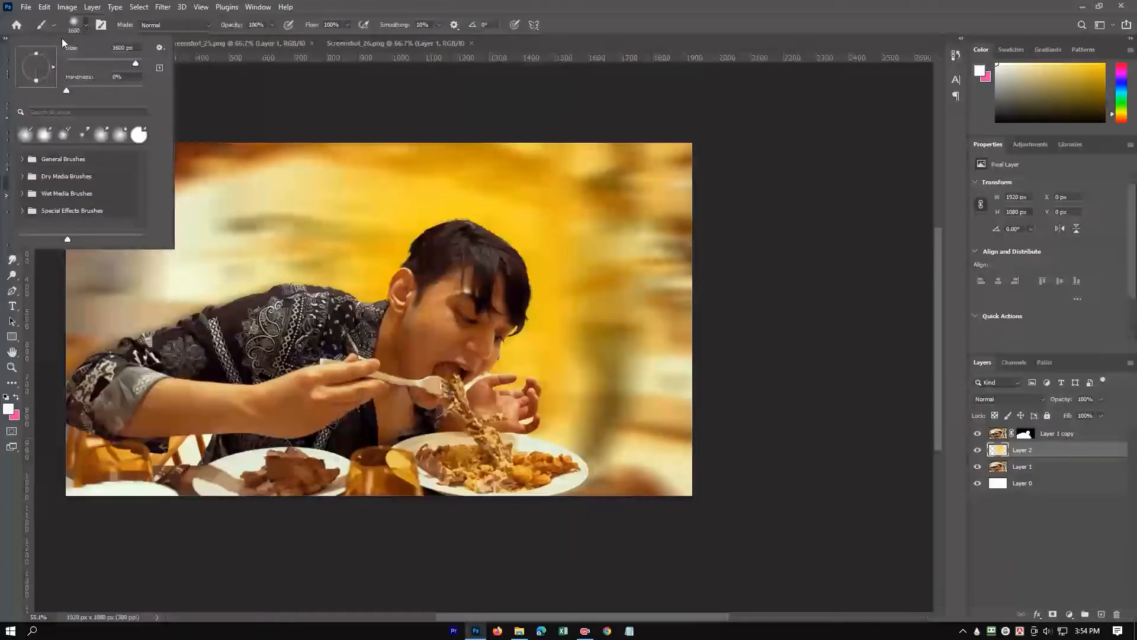
drag(110, 66, 127, 63)
drag(473, 262, 463, 325)
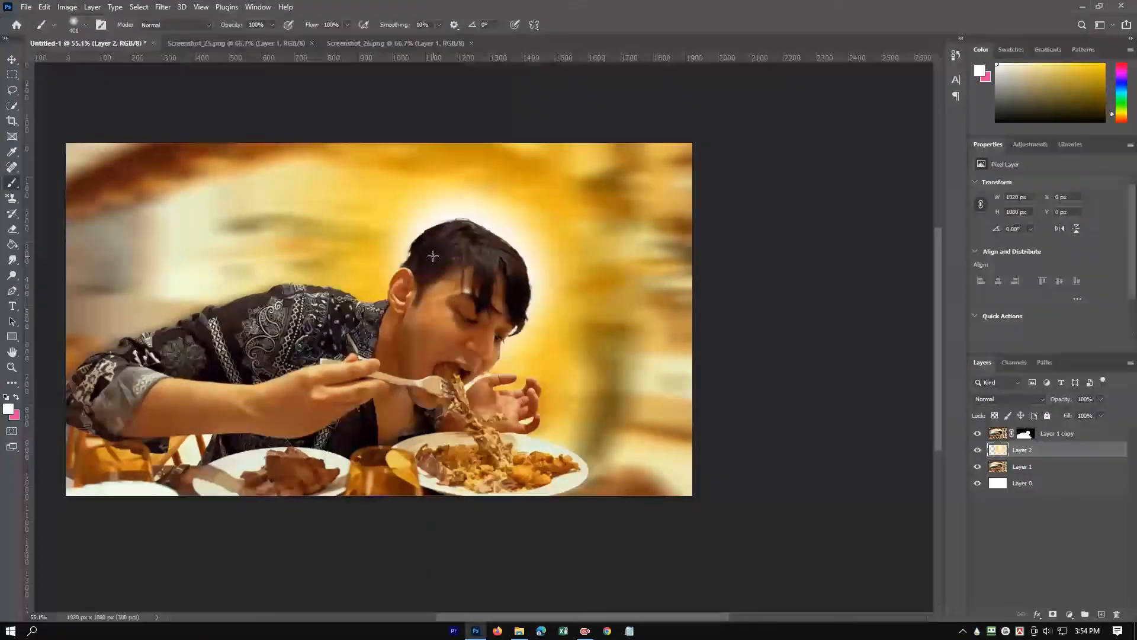
Step: Widen the white glow around the man's head, undoing a stray stroke and enlarging the soft brush to 700 px
mouse_move(463, 255)
mouse_down()
mouse_move(487, 248)
mouse_move(452, 283)
mouse_move(479, 282)
mouse_up()
key(ctrl+z)
key(bracketright)
key(bracketright)
key(bracketright)
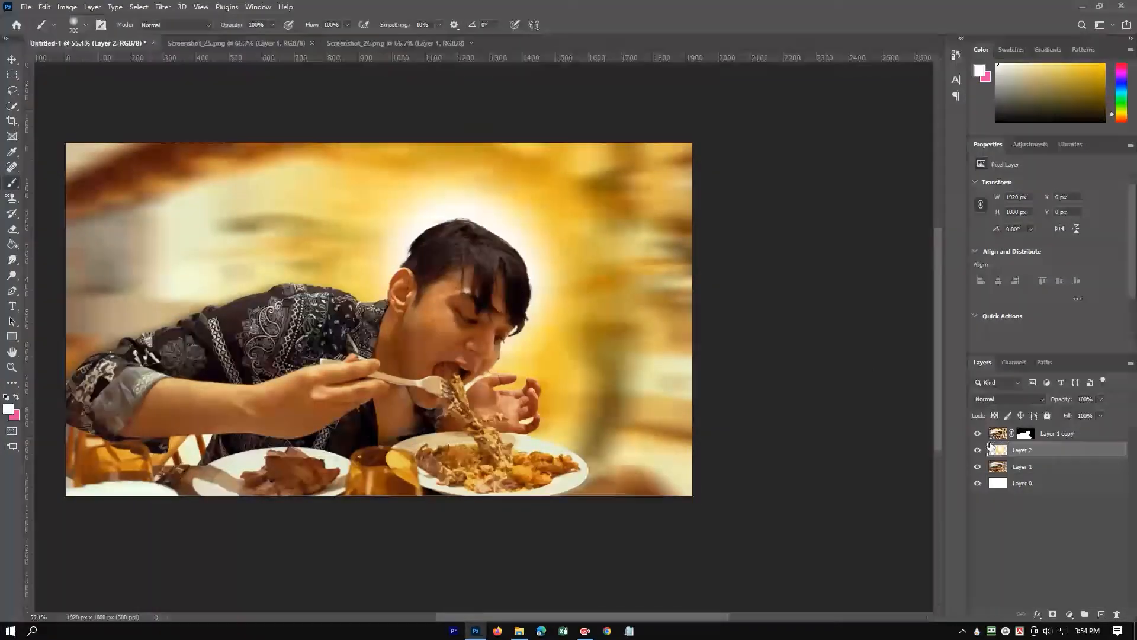
Step: Merge the glow into the blurred background and set its Camera Raw exposure to -0.15, contrast +30, highlights -17, whites +2 and blacks -25
key(ctrl+e)
click(163, 8)
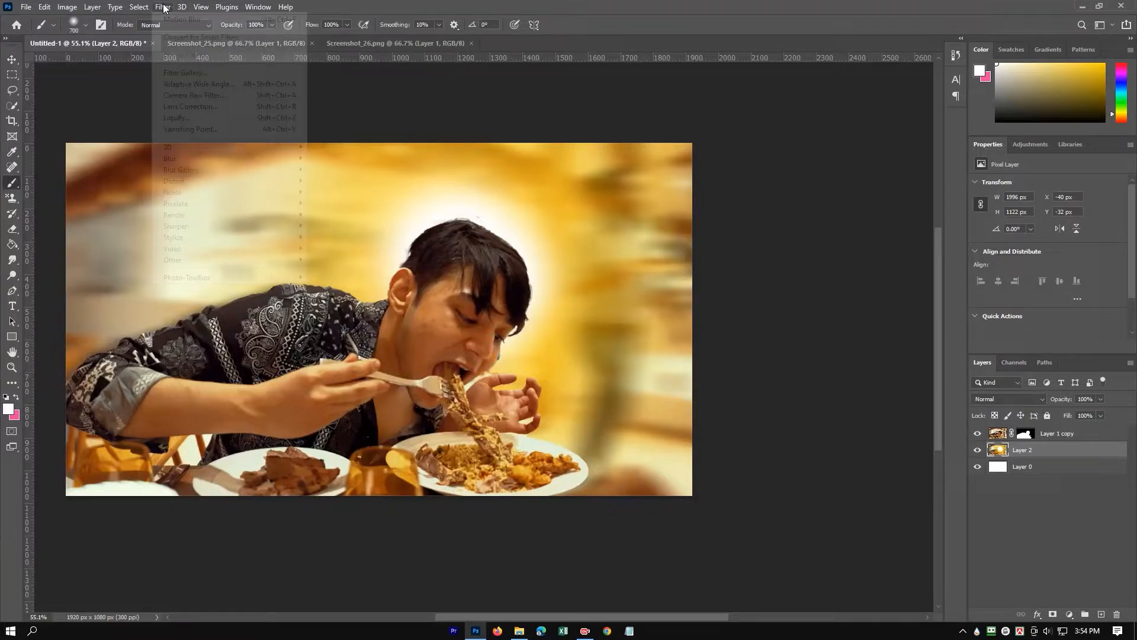
click(214, 97)
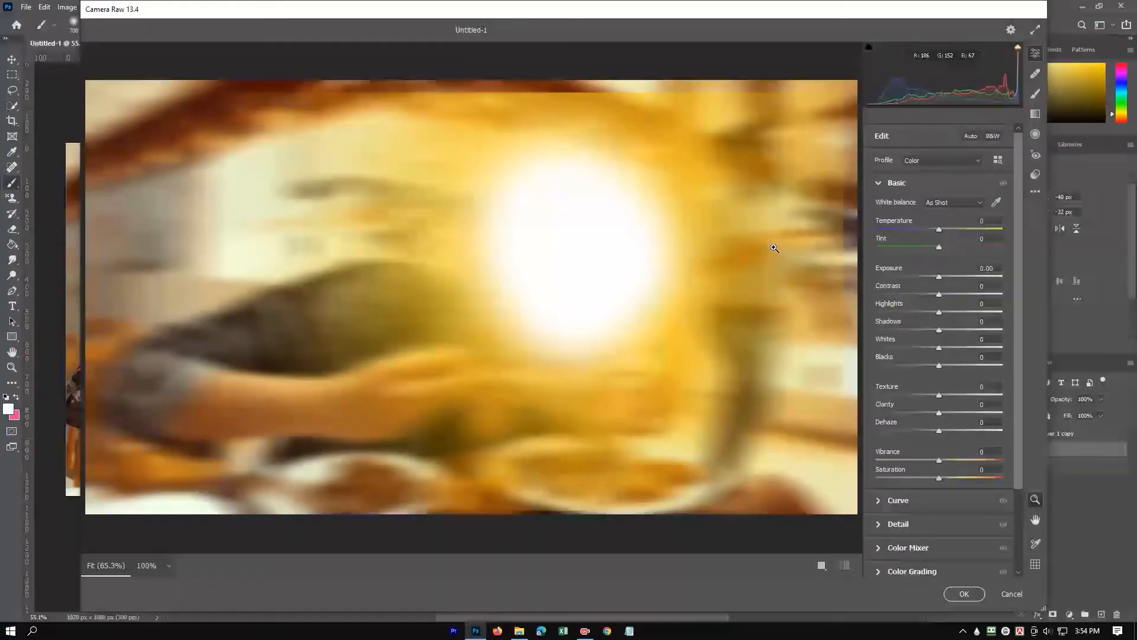
drag(939, 276, 923, 365)
Step: Set the background's texture to +41, clarity +32, dehaze +22, vibrance +26 and saturation +20, and apply the Camera Raw filter
drag(939, 395, 956, 460)
drag(939, 478, 950, 478)
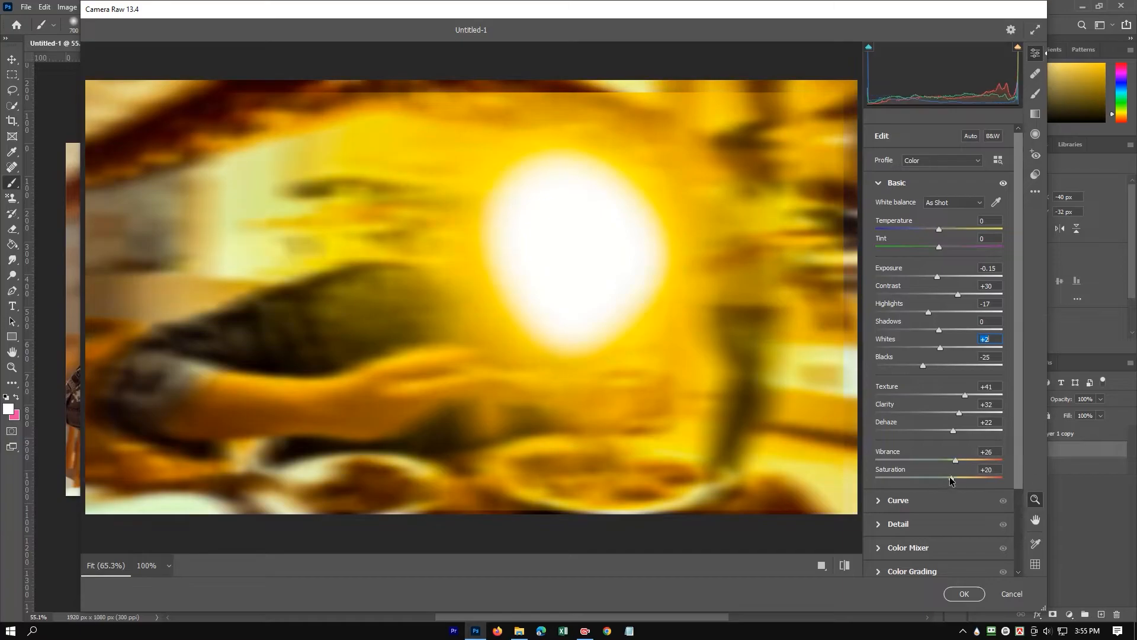
click(961, 596)
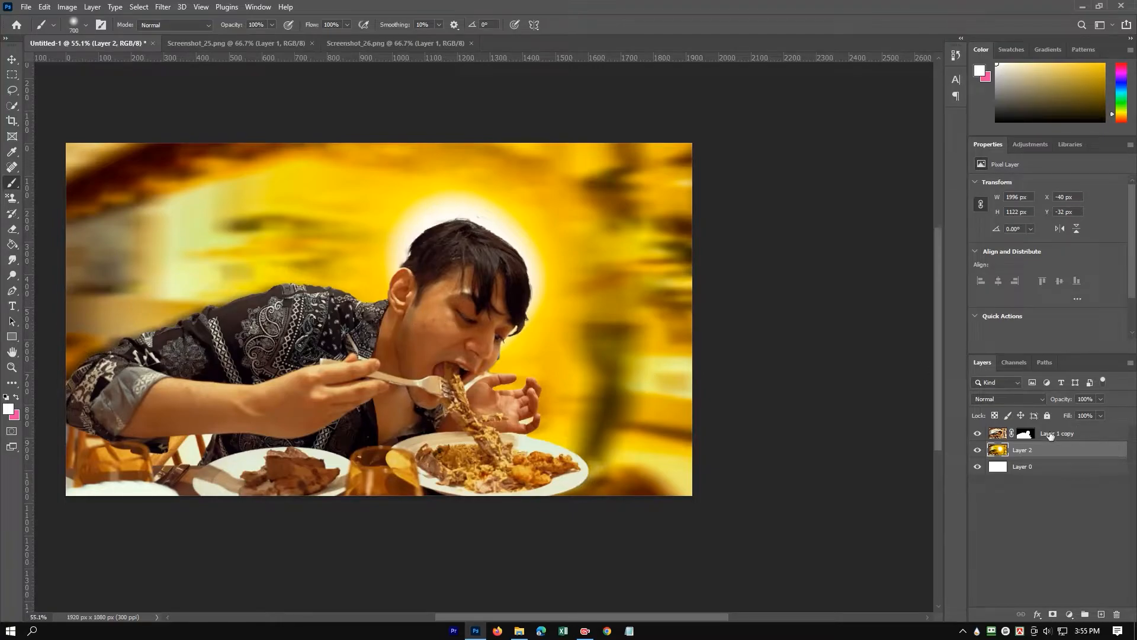
Step: Apply Camera Raw to Layer 1 copy: exposure +0.70, contrast +13, highlights +31, shadows +13, whites -18, blacks -22, texture +26, clarity +12, dehaze +13, vibrance +8
click(1070, 435)
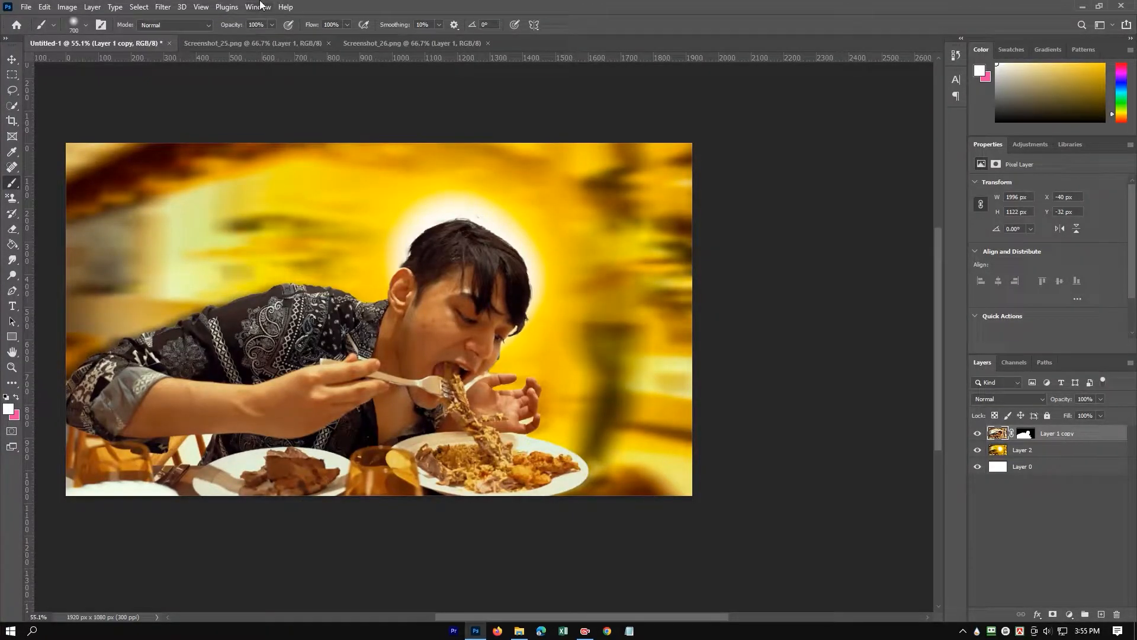
click(163, 6)
click(183, 95)
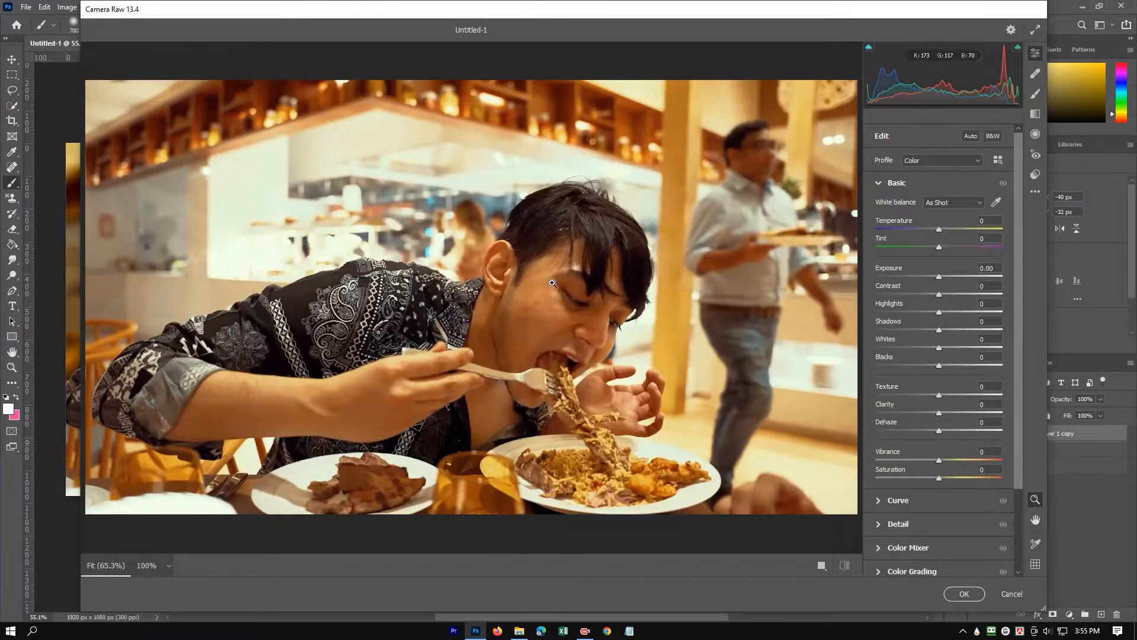
drag(939, 277, 949, 277)
drag(940, 295, 959, 313)
drag(939, 330, 925, 366)
drag(939, 395, 944, 460)
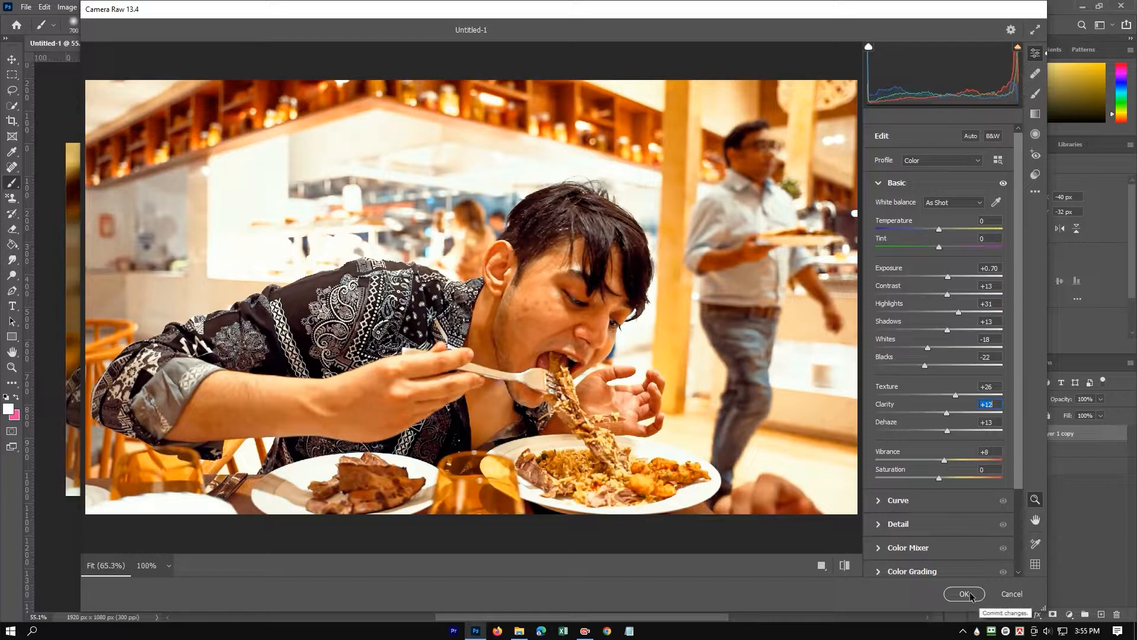
click(964, 594)
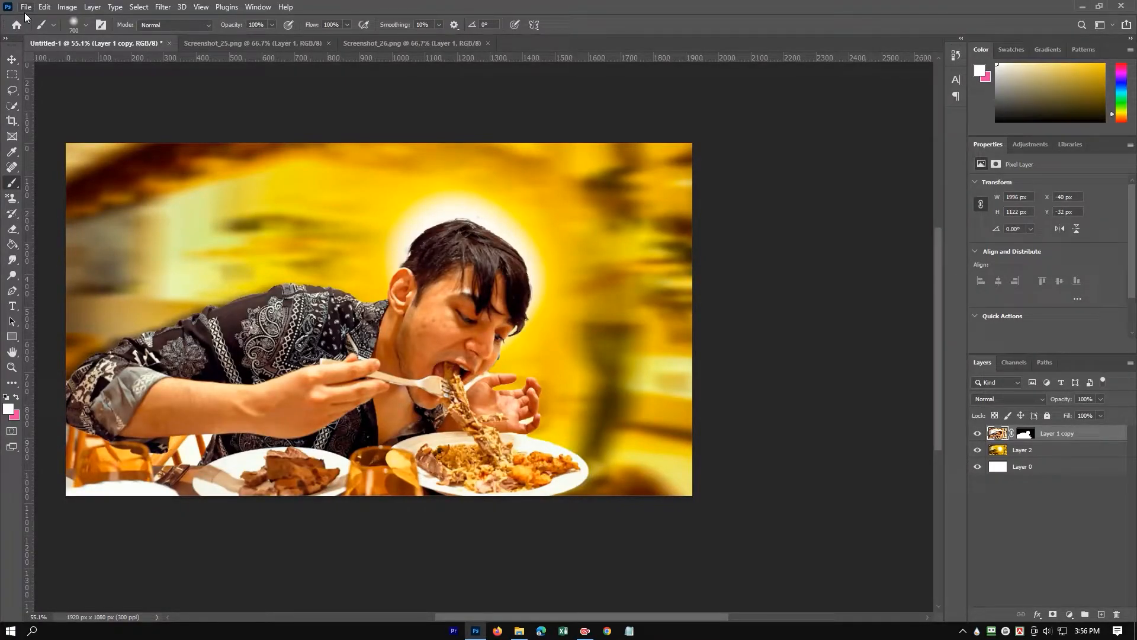
Step: In Screenshot_26.png, trace the food pan's upper rim and right handle with a Pen tool path
click(353, 45)
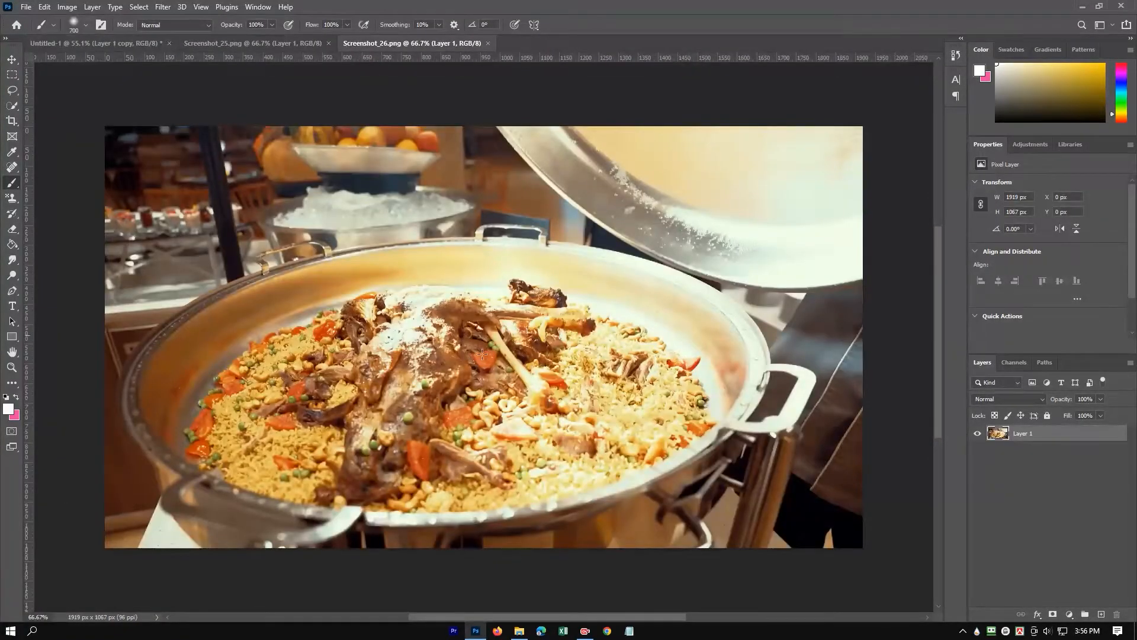
click(11, 294)
scroll(157, 559, up, 5)
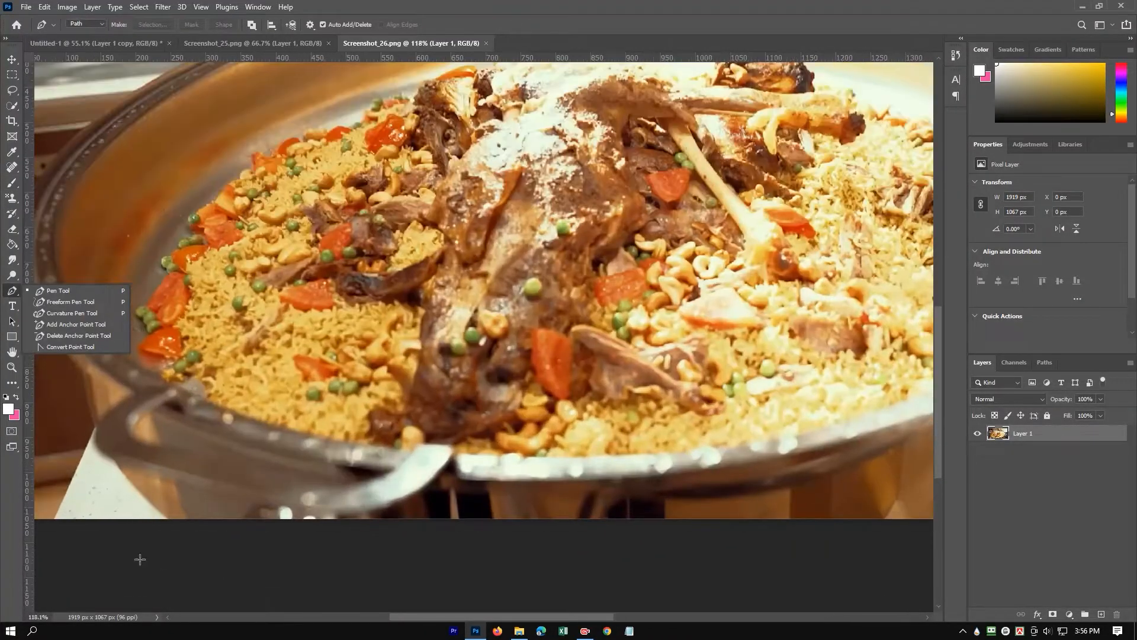
scroll(148, 423, down, 5)
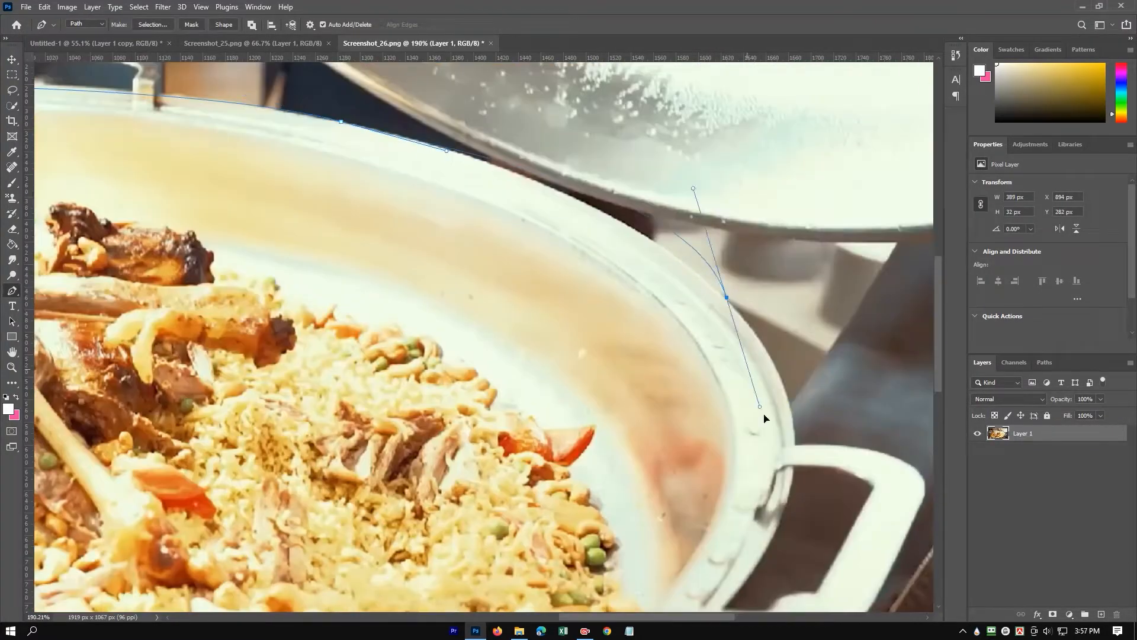
drag(796, 454, 803, 476)
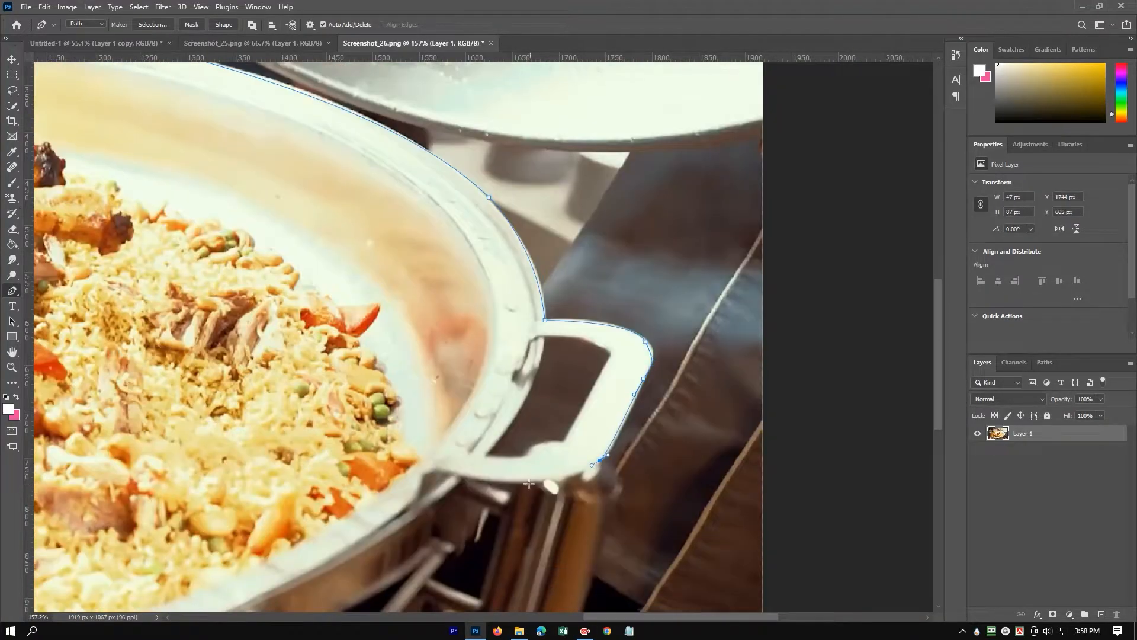
drag(499, 480, 462, 472)
click(458, 472)
scroll(311, 491, down, 3)
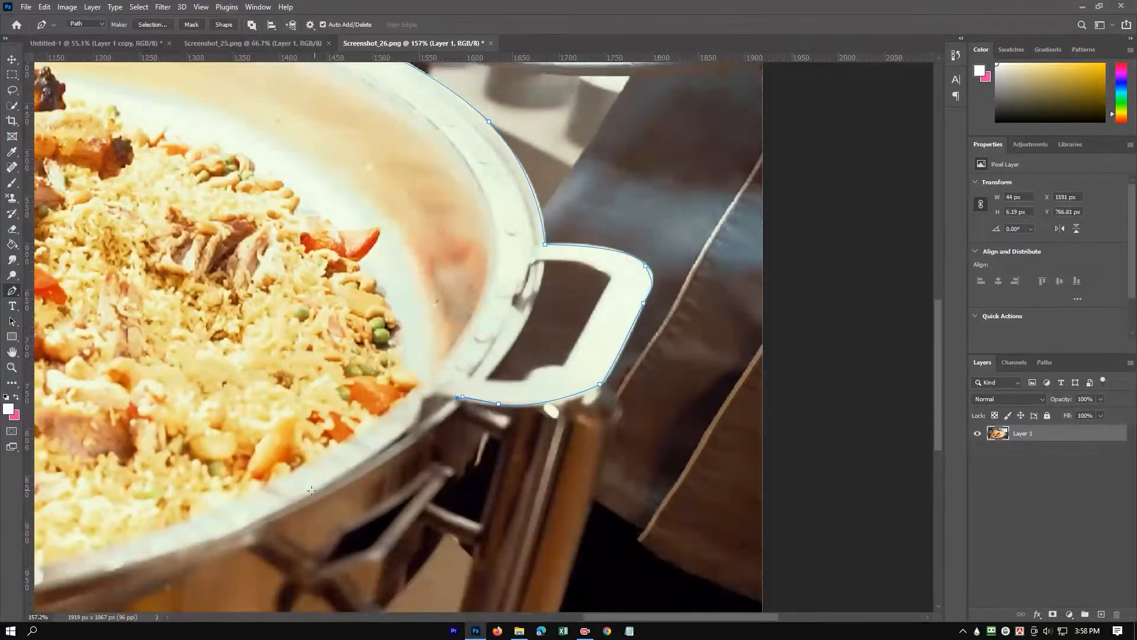
Step: Continue the pen path along the pan's lower rim and around its front-left handle to close the outline
drag(285, 505, 262, 513)
scroll(263, 514, down, 3)
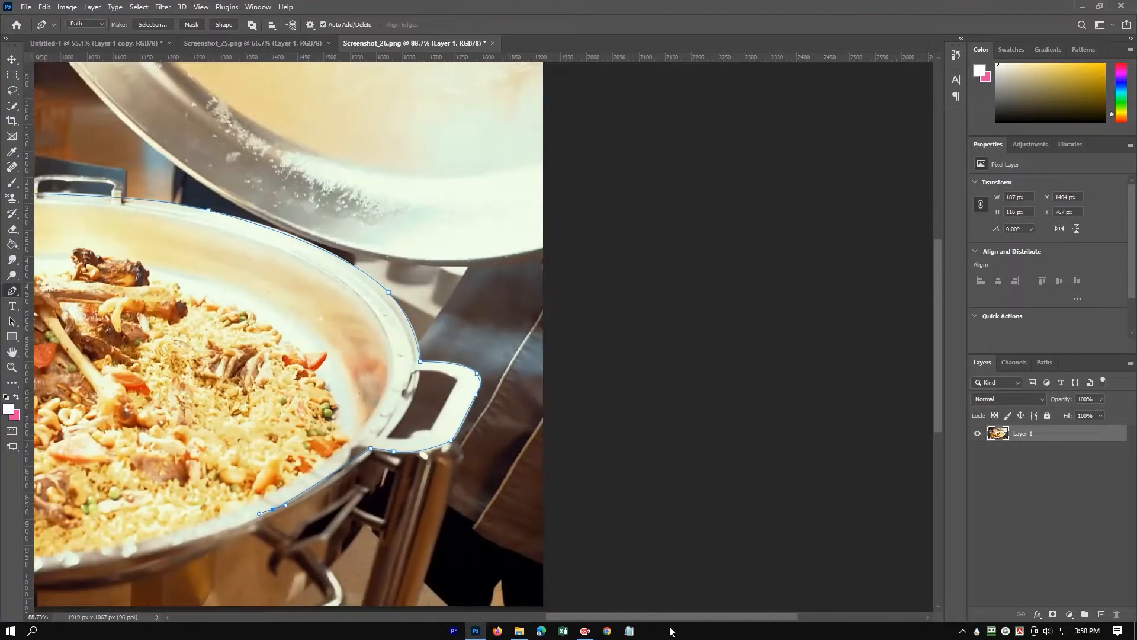
scroll(641, 510, up, 3)
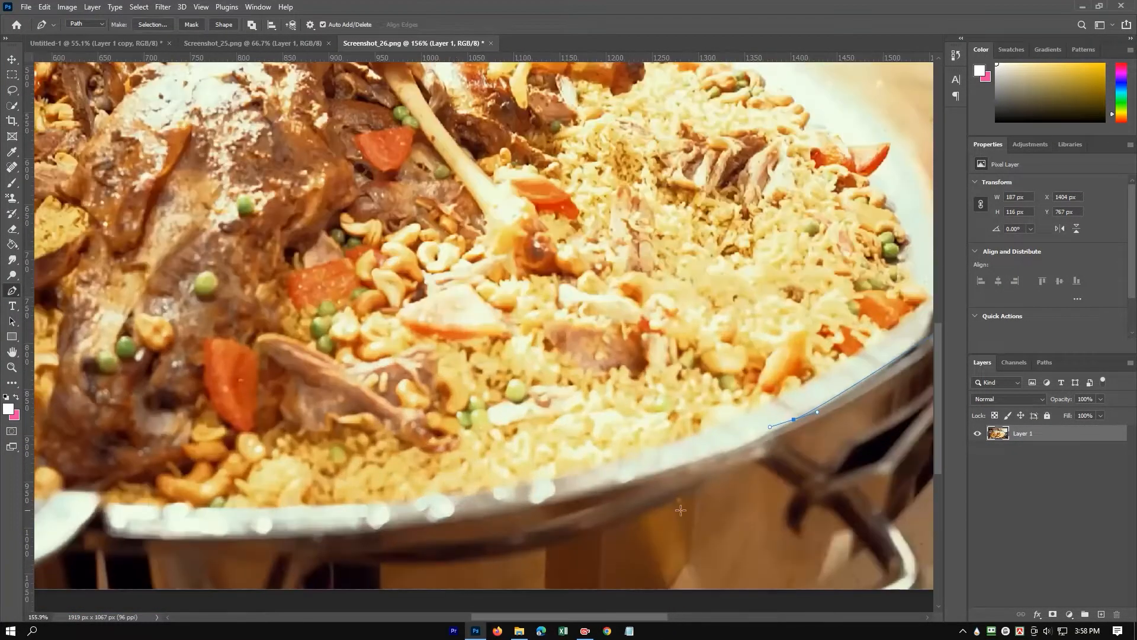
scroll(641, 510, down, 4)
drag(528, 485, 362, 485)
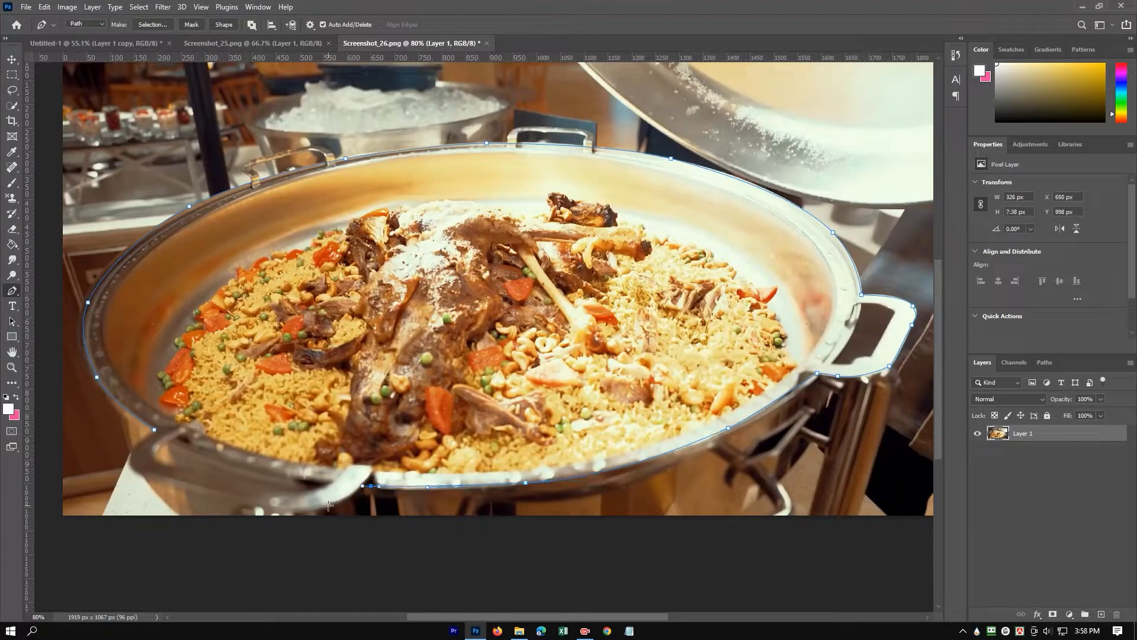
drag(155, 436, 184, 443)
Step: Convert the pan path to a selection and move the cut-out pan into the Untitled-1 composition
click(152, 25)
click(629, 170)
key(v)
drag(386, 233, 618, 439)
Step: Scale the cut-out pan to about 70%, rotate it about 20° and place it in the lower-left corner of the canvas
key(ctrl+t)
drag(903, 312, 873, 254)
drag(866, 251, 686, 354)
drag(592, 453, 588, 421)
drag(314, 415, 379, 448)
drag(545, 468, 260, 445)
drag(507, 320, 532, 467)
drag(290, 447, 199, 450)
scroll(334, 516, down, 4)
drag(315, 541, 346, 597)
drag(321, 511, 286, 499)
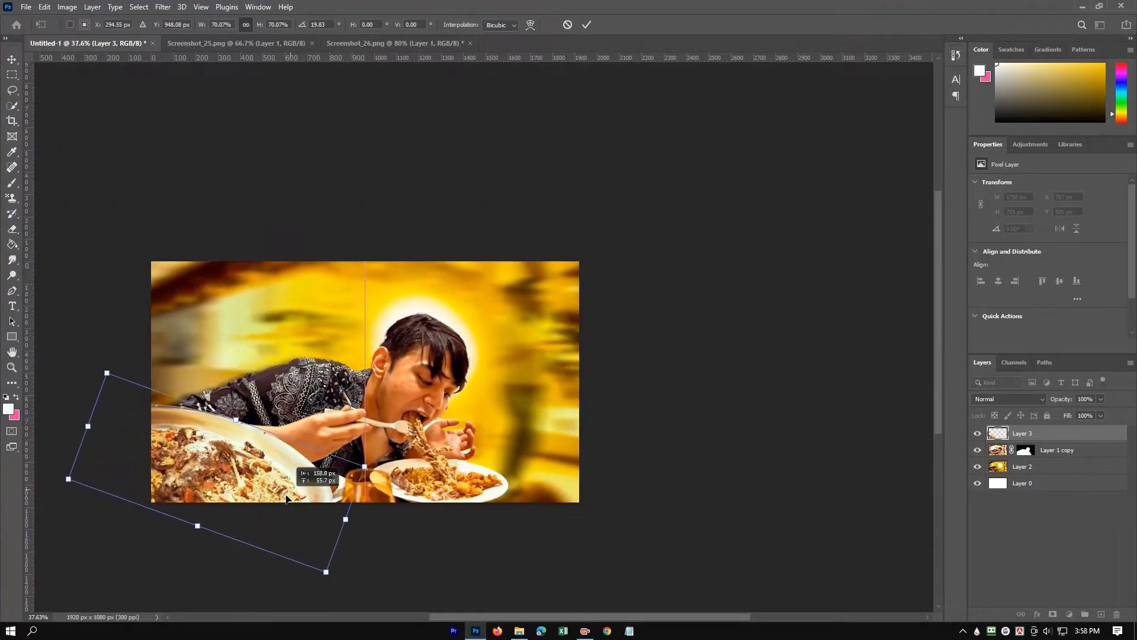
key(Return)
Step: Adjust the pan layer's brightness to -9 and contrast to 71
click(163, 6)
mouse_move(67, 6)
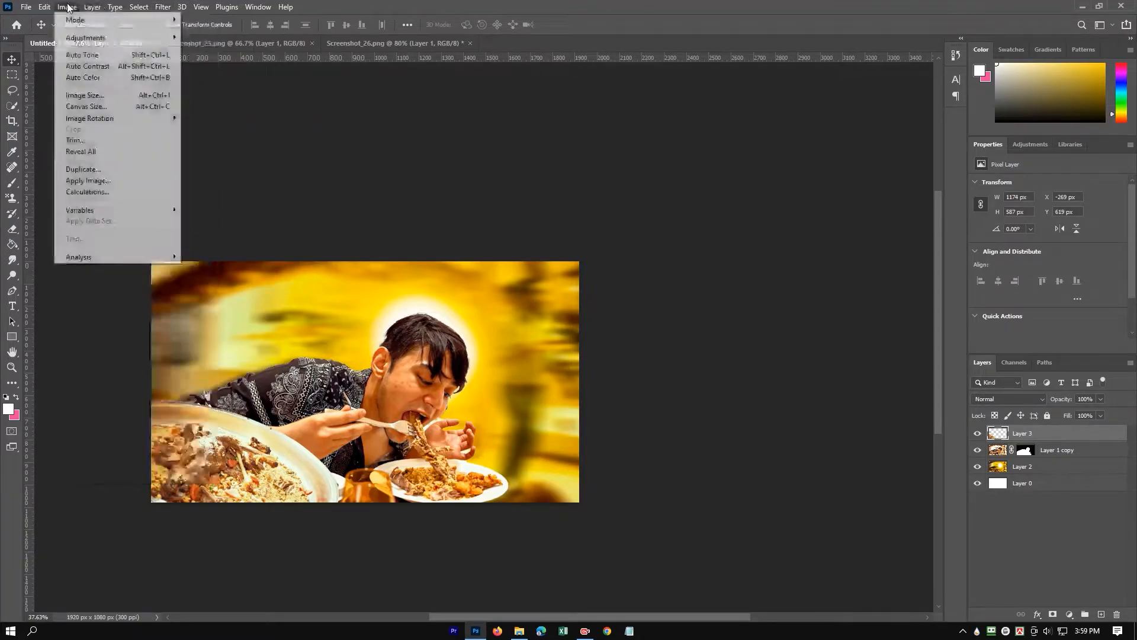
mouse_move(89, 38)
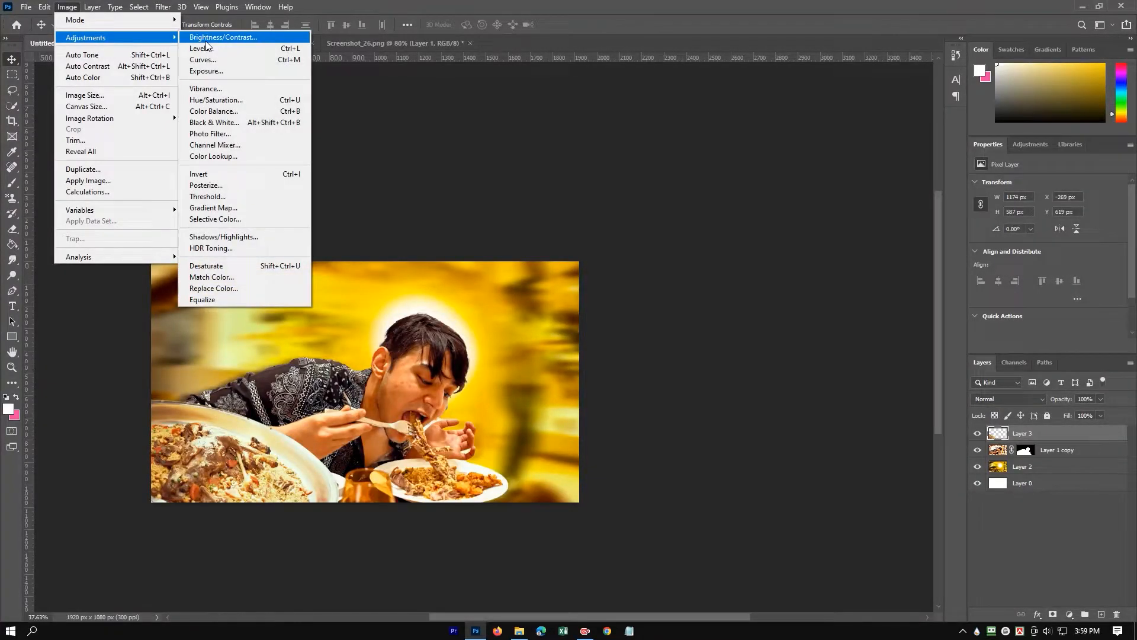
click(206, 39)
drag(564, 219, 532, 186)
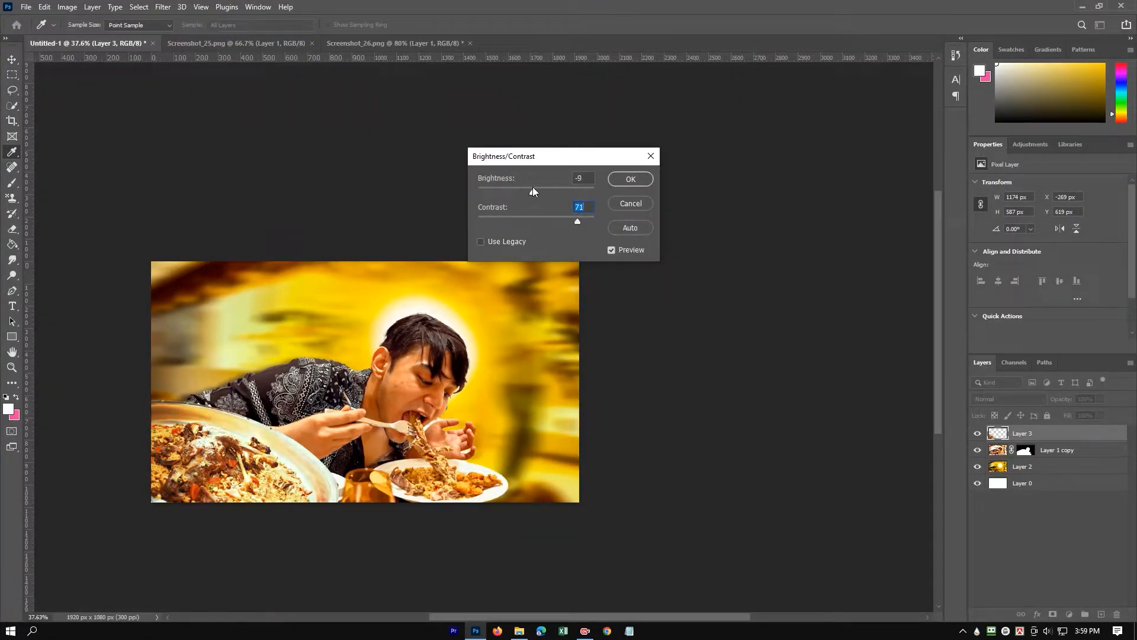
click(631, 179)
key(v)
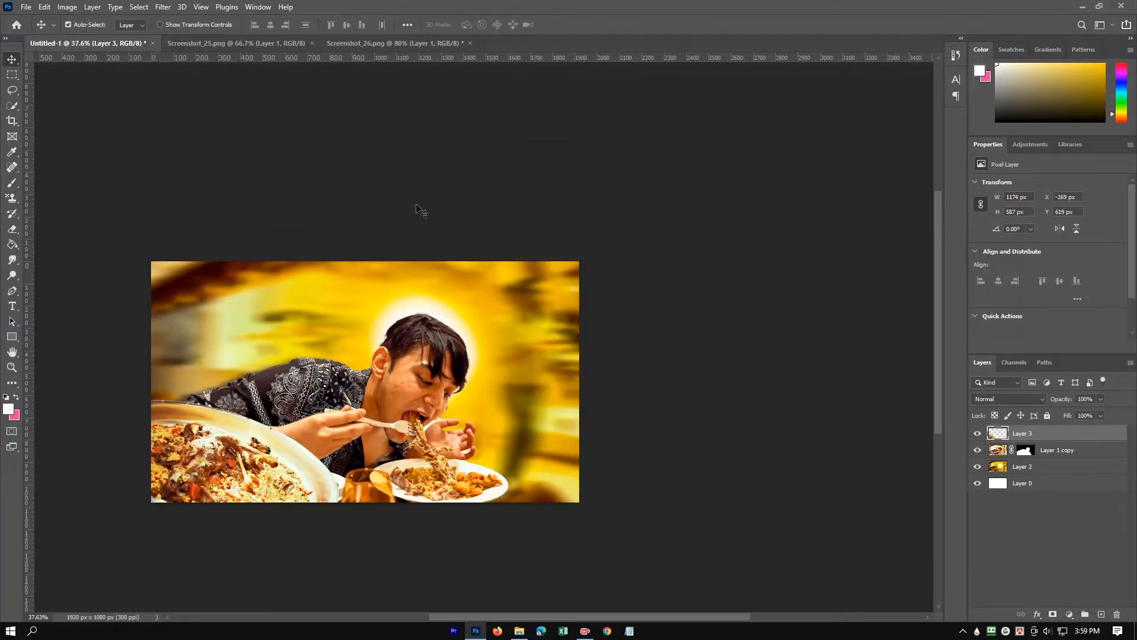
Step: Add a new layer and write "FAKE REAL???" across the upper part of the image in white 60 pt Antonio Bold
scroll(279, 278, up, 3)
scroll(307, 288, down, 2)
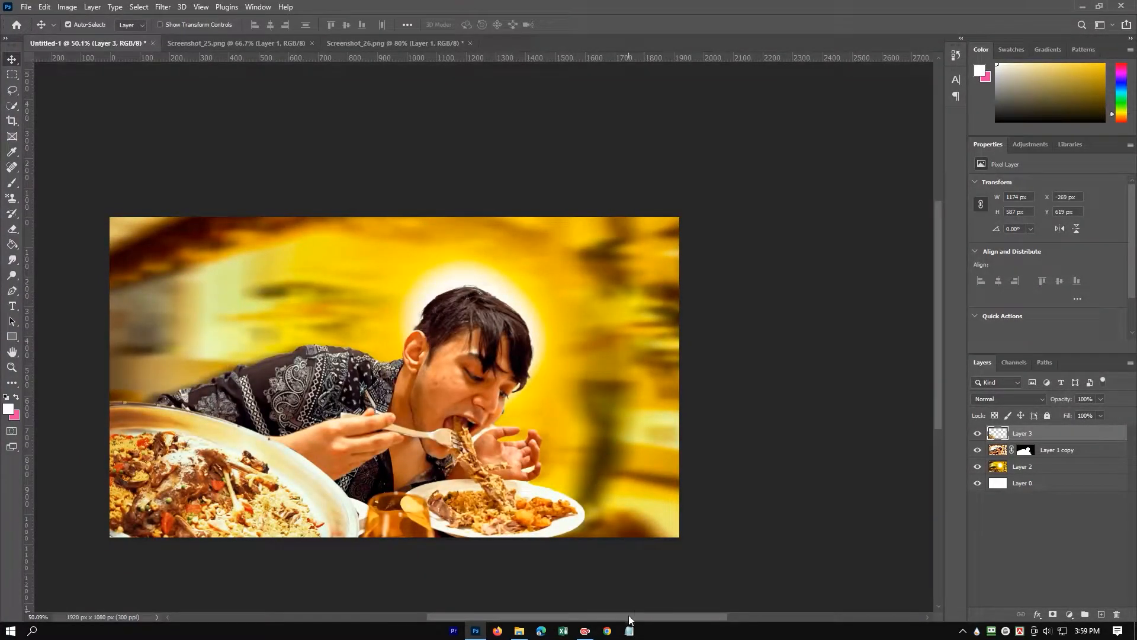
drag(631, 617, 604, 617)
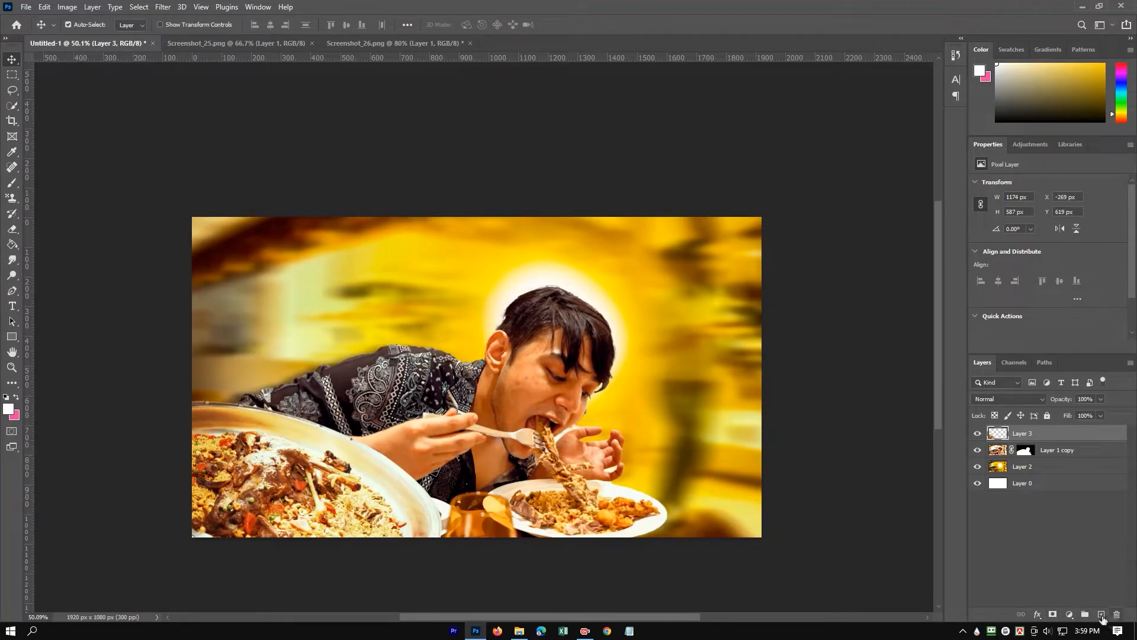
click(1101, 615)
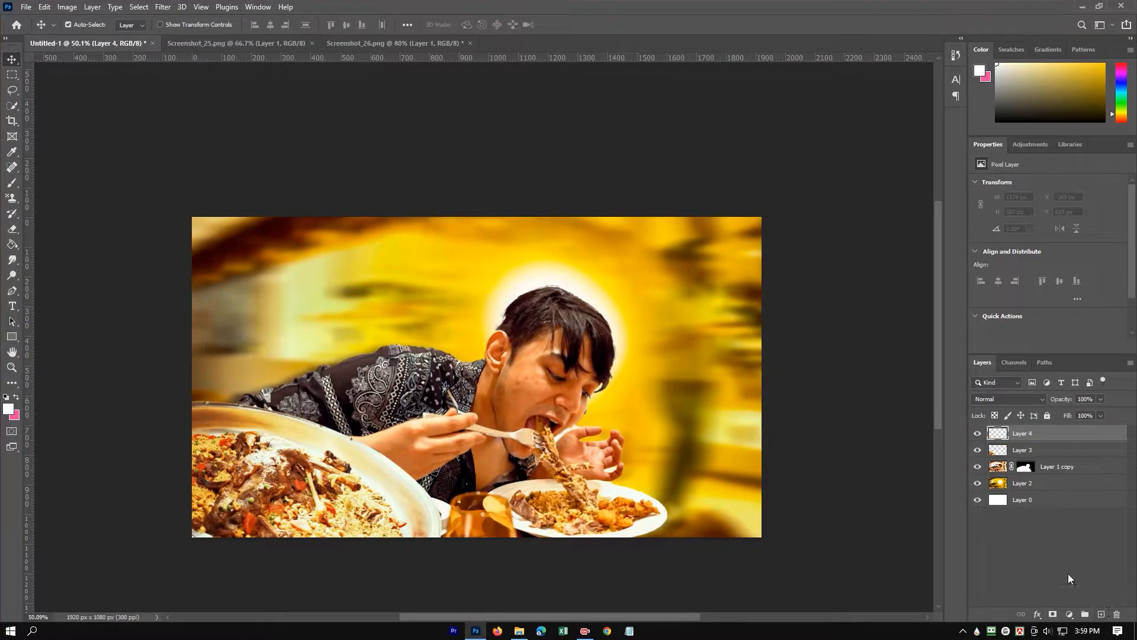
click(11, 306)
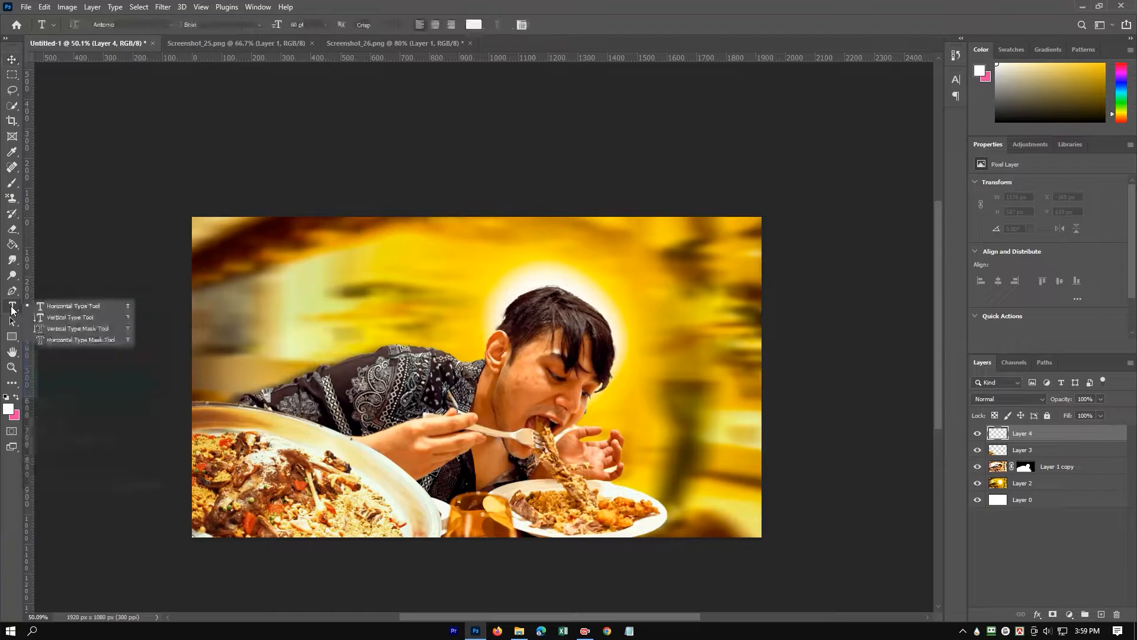
click(286, 295)
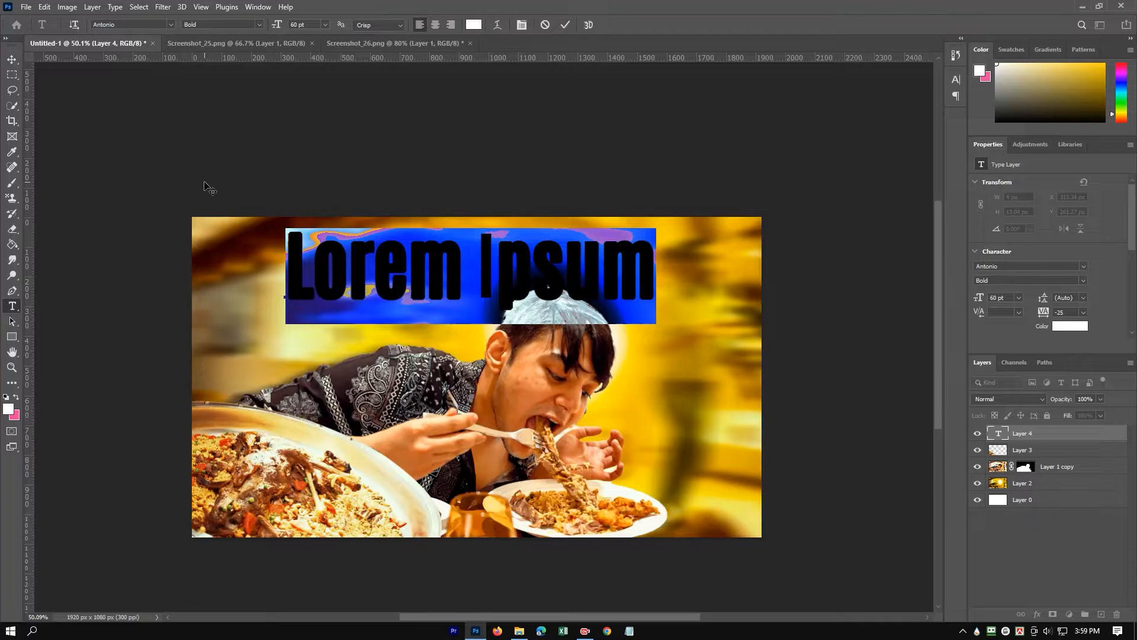
text(FAKE)
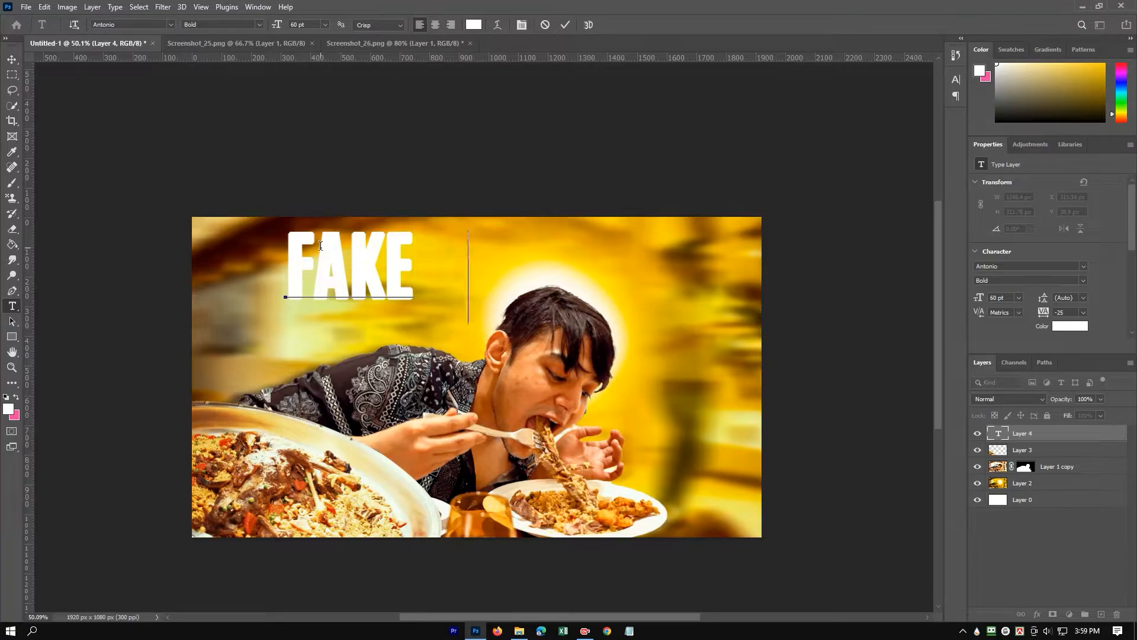
text(     RE)
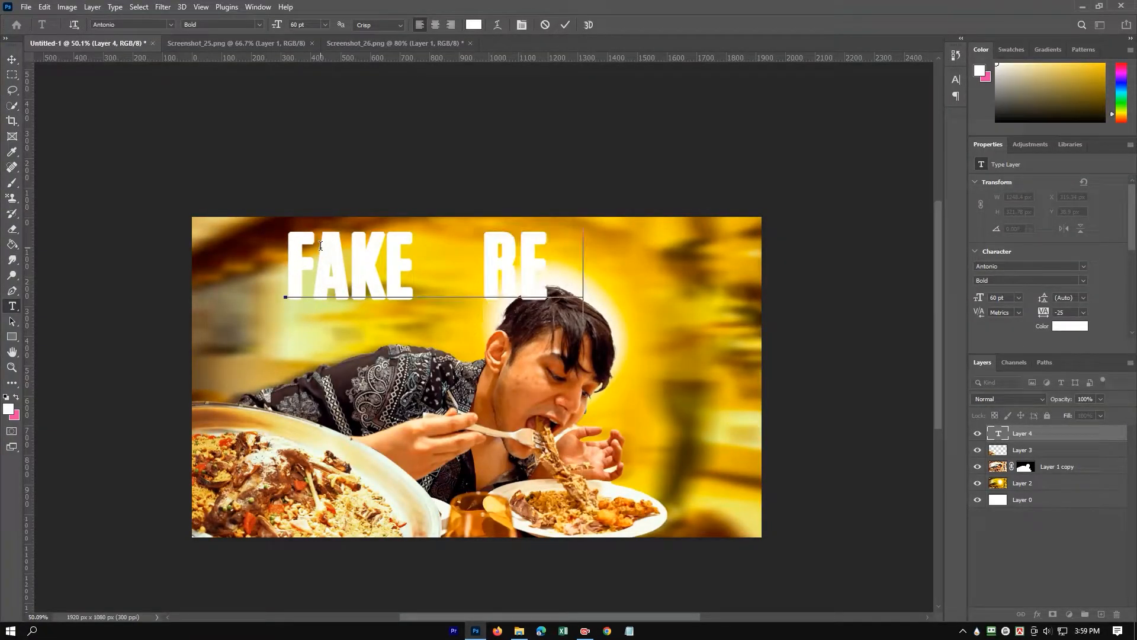
text(AL???)
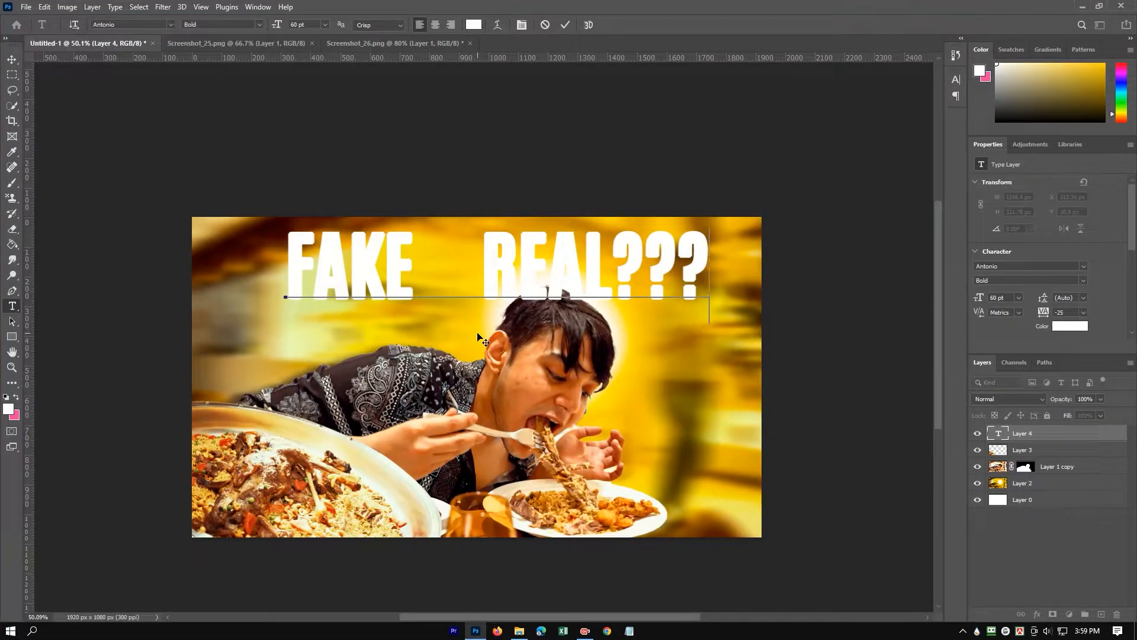
Step: Scale the "FAKE REAL???" text to about 75%, rotate it about -13.6° and place it in the upper-left area of the canvas
drag(321, 246, 261, 274)
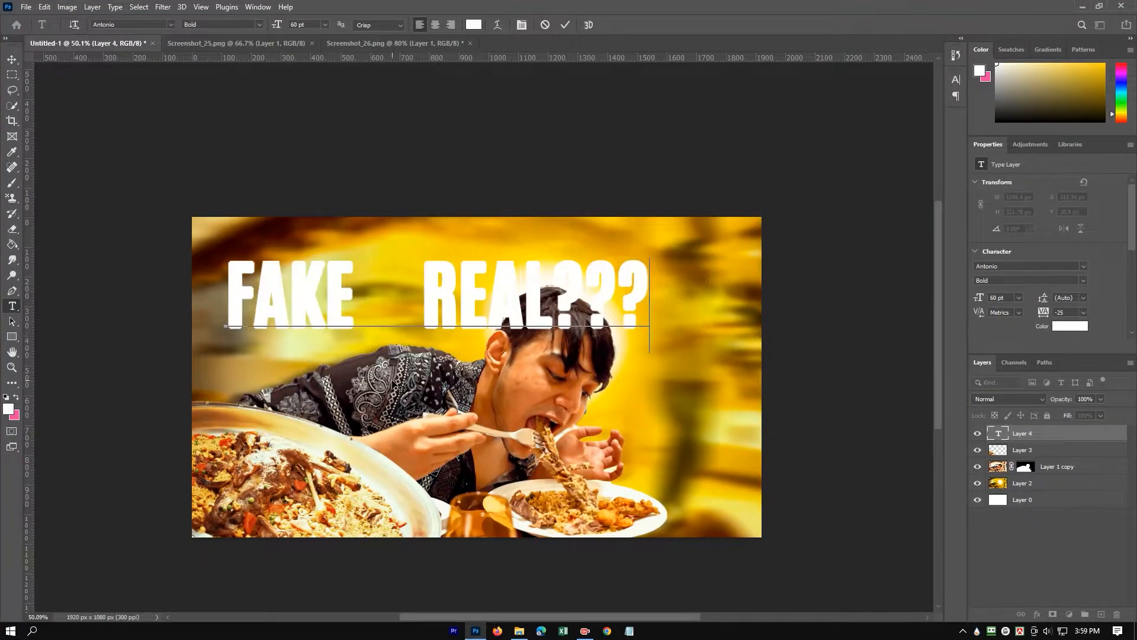
click(1034, 433)
key(ctrl+t)
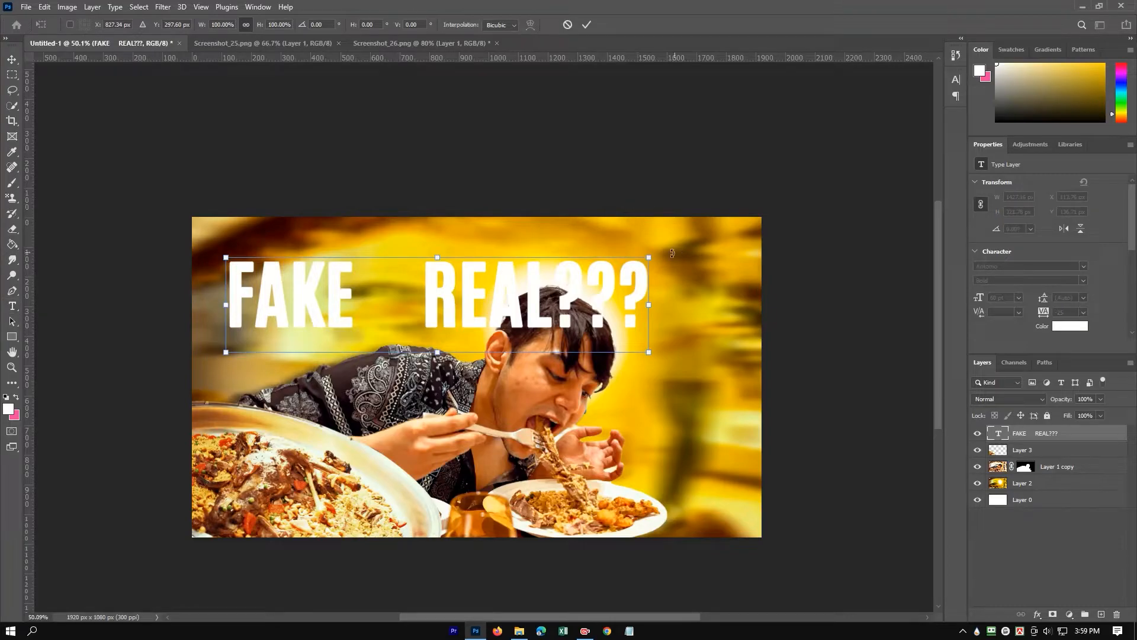
drag(652, 258, 570, 211)
drag(409, 319, 389, 297)
drag(523, 210, 526, 221)
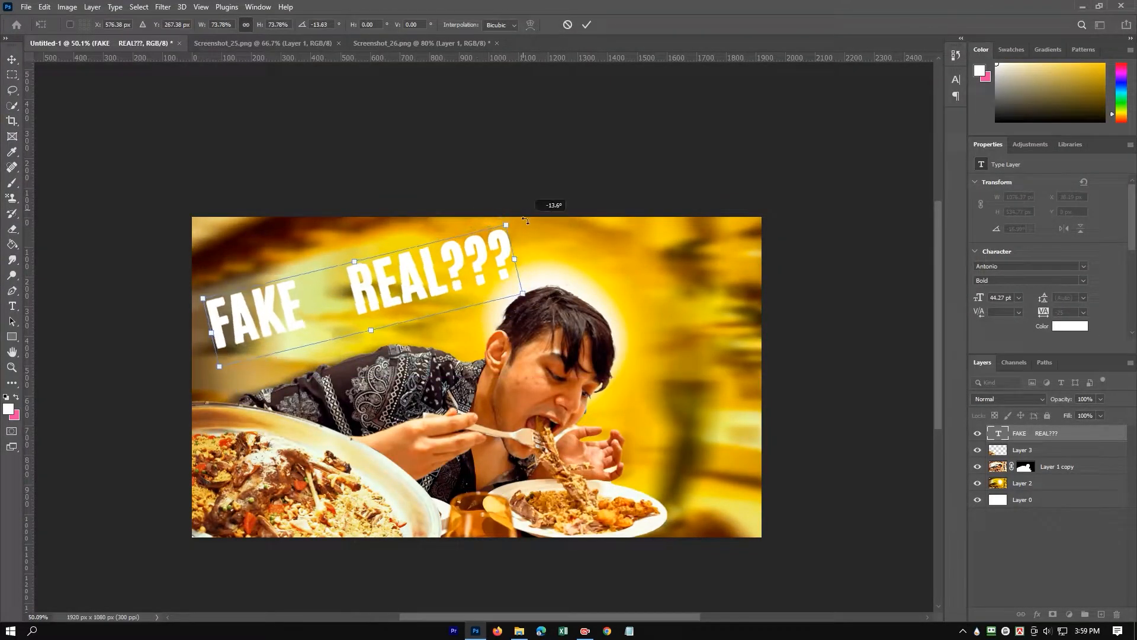
drag(361, 303, 372, 302)
drag(532, 296, 539, 293)
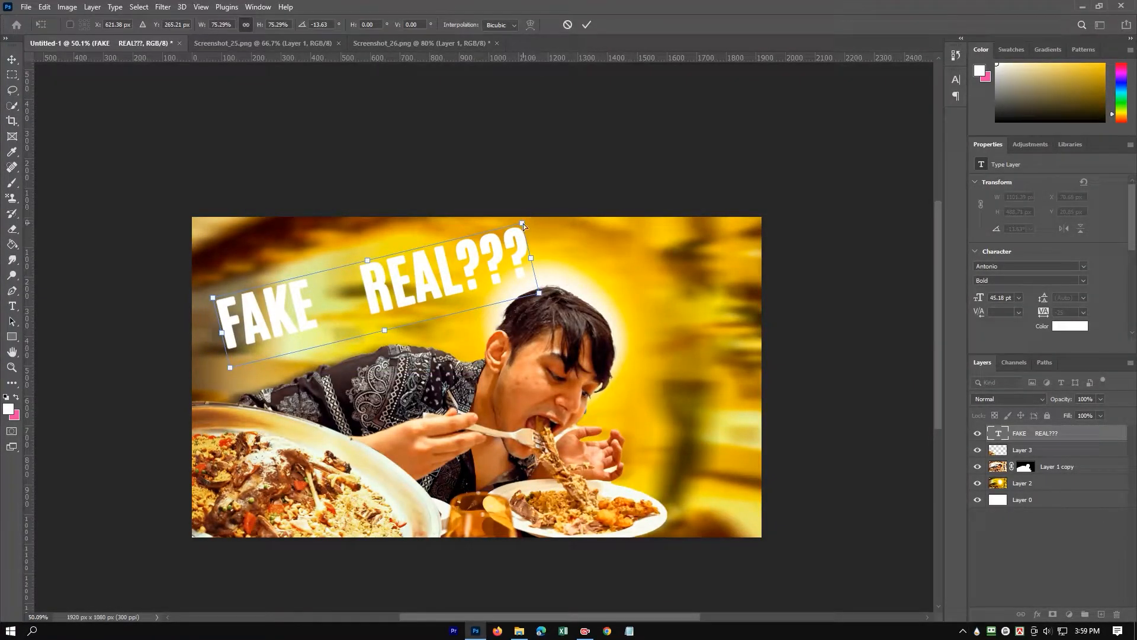
Step: Skew the text horizontally about -17°, stretch its height to about 82% and shift it toward the canvas's left edge
drag(521, 221, 544, 219)
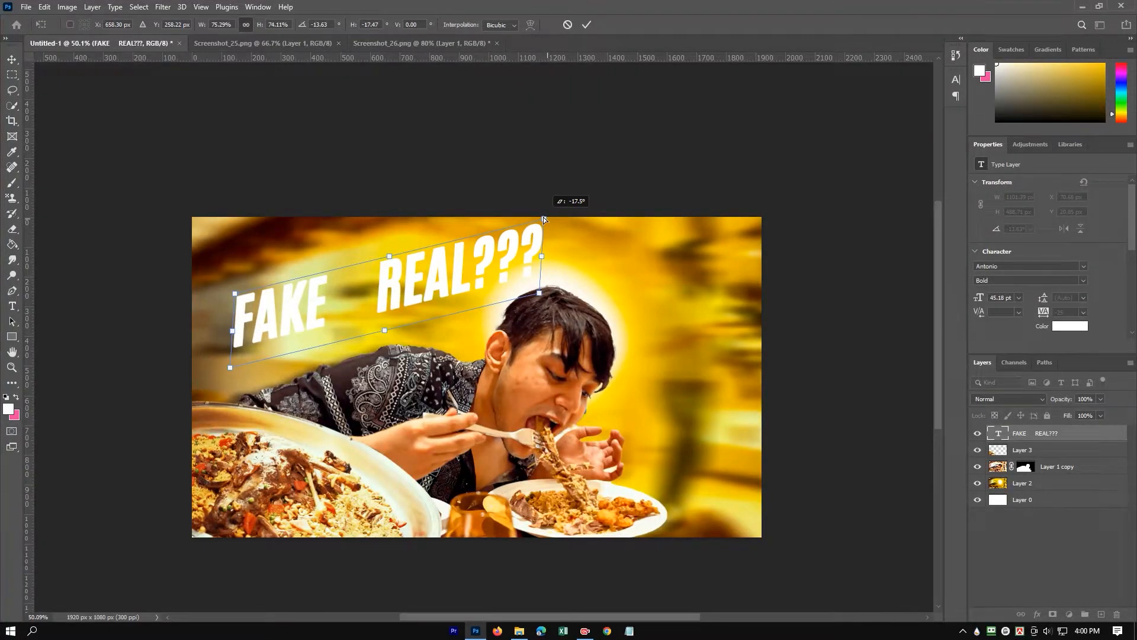
mouse_move(544, 219)
mouse_down()
mouse_move(557, 203)
mouse_move(453, 252)
mouse_move(489, 177)
mouse_move(614, 223)
mouse_move(432, 222)
mouse_move(544, 210)
mouse_up()
drag(424, 276, 405, 287)
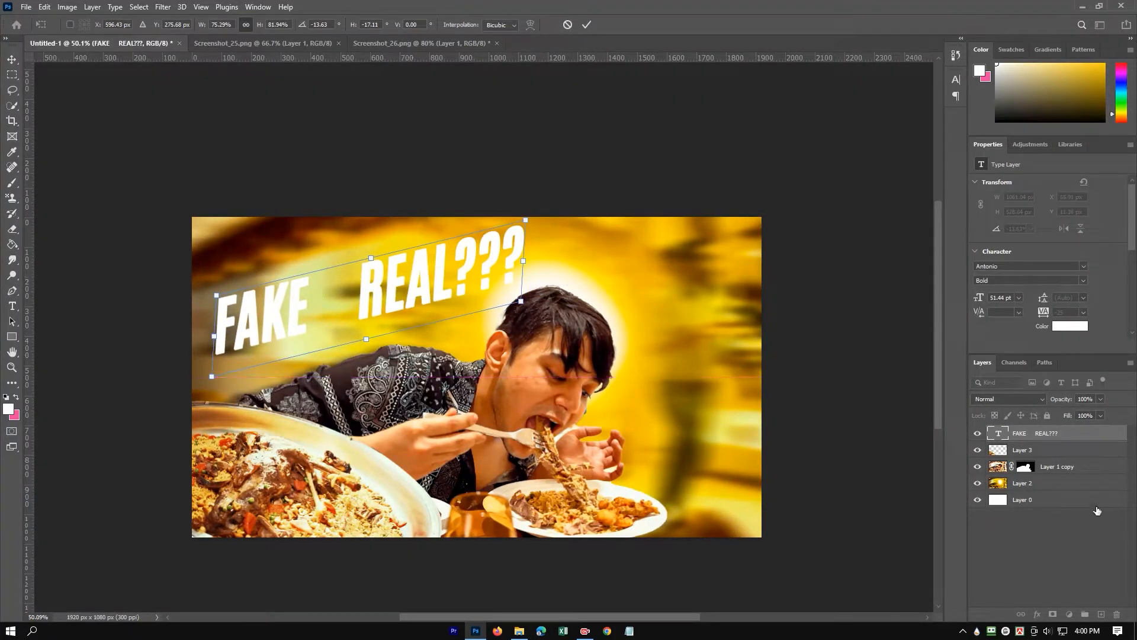
key(Return)
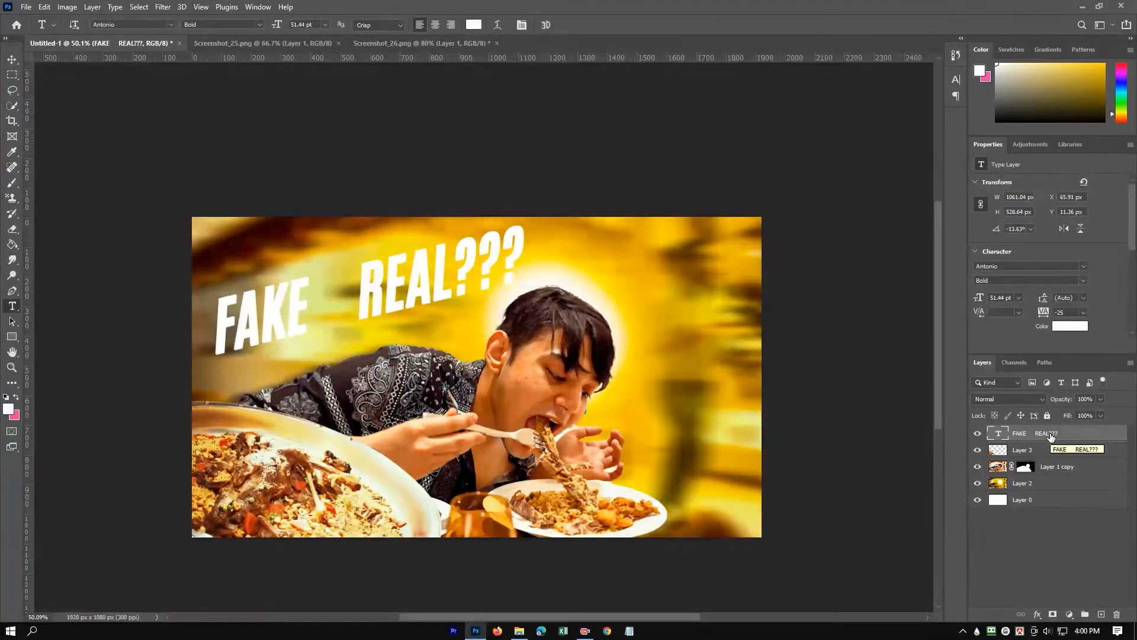
Step: Apply a linear yellow-to-red Gradient Overlay to the text layer at 100% opacity, 96° angle and 150% scale
right_click(1049, 435)
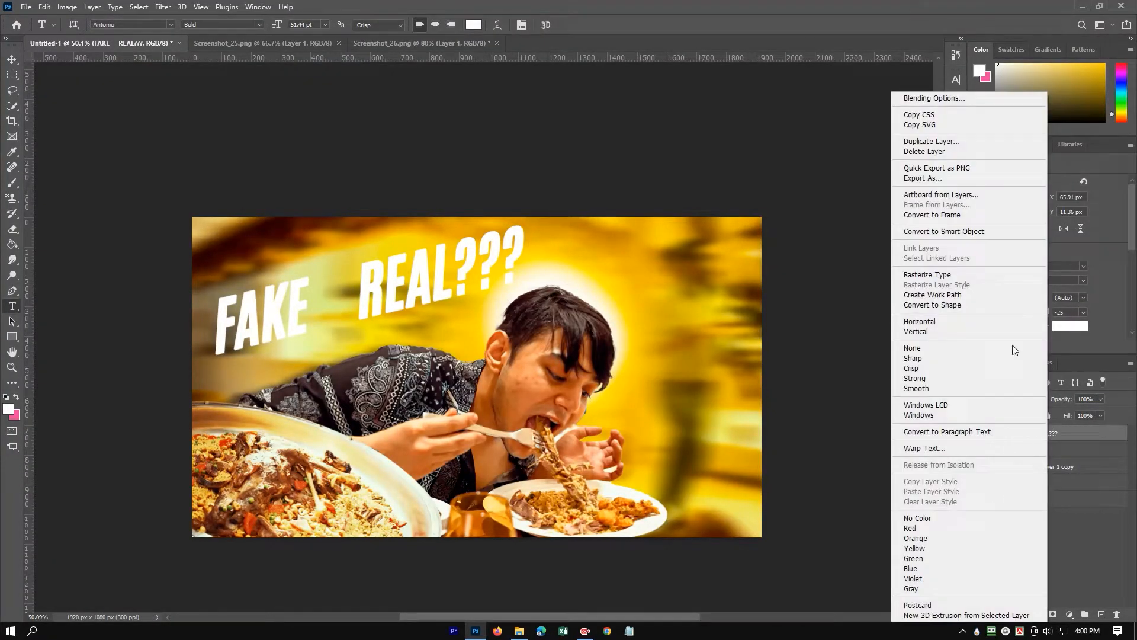
click(937, 102)
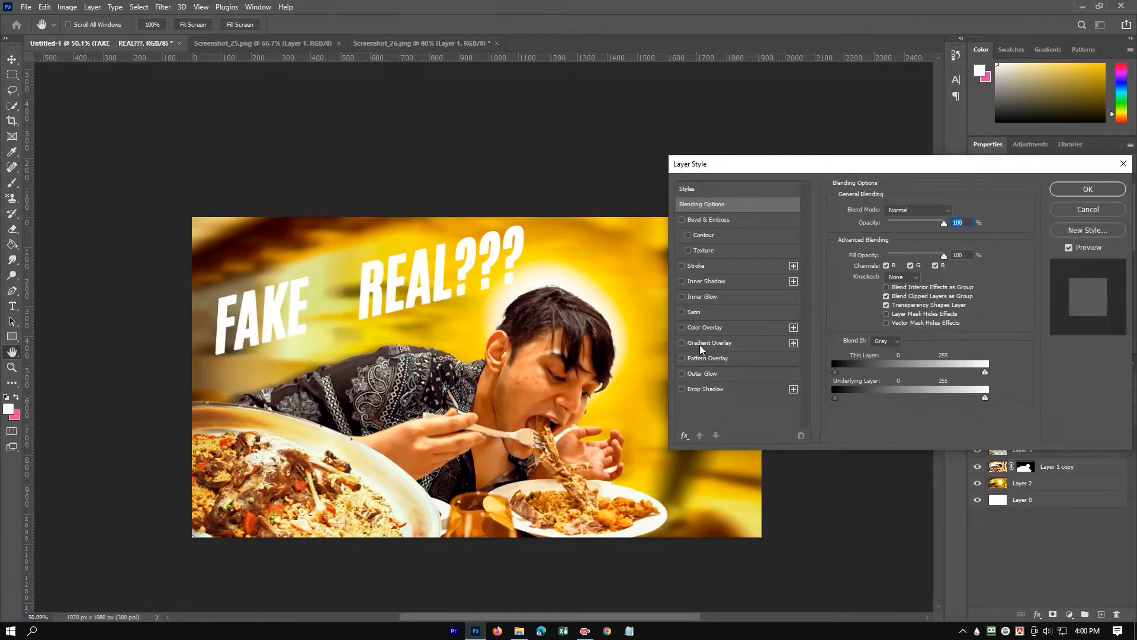
click(699, 345)
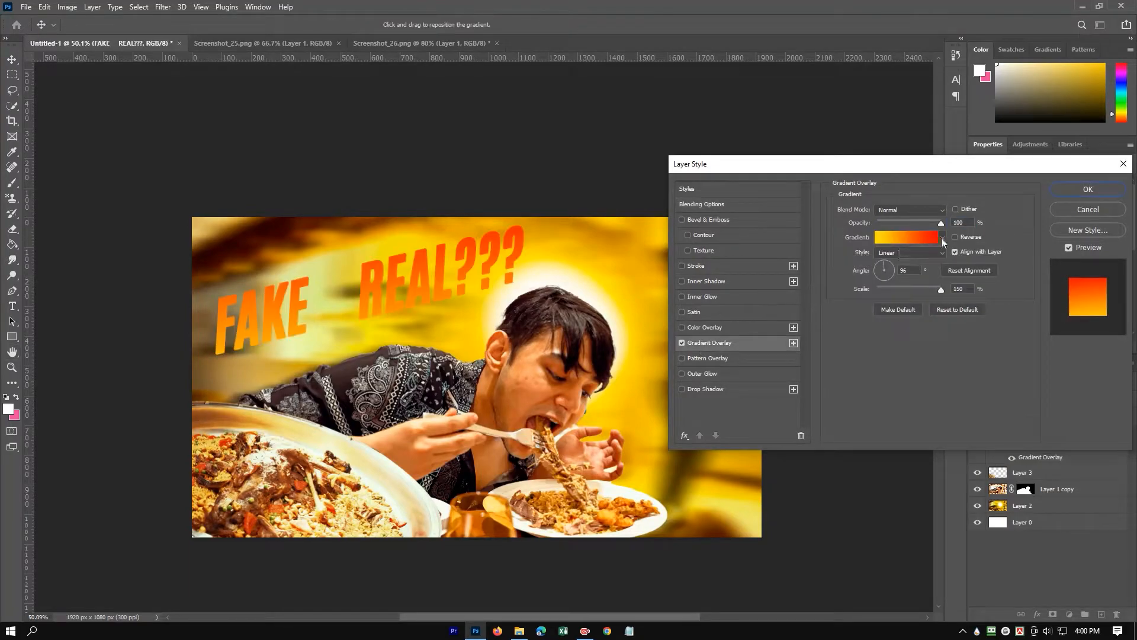
click(923, 236)
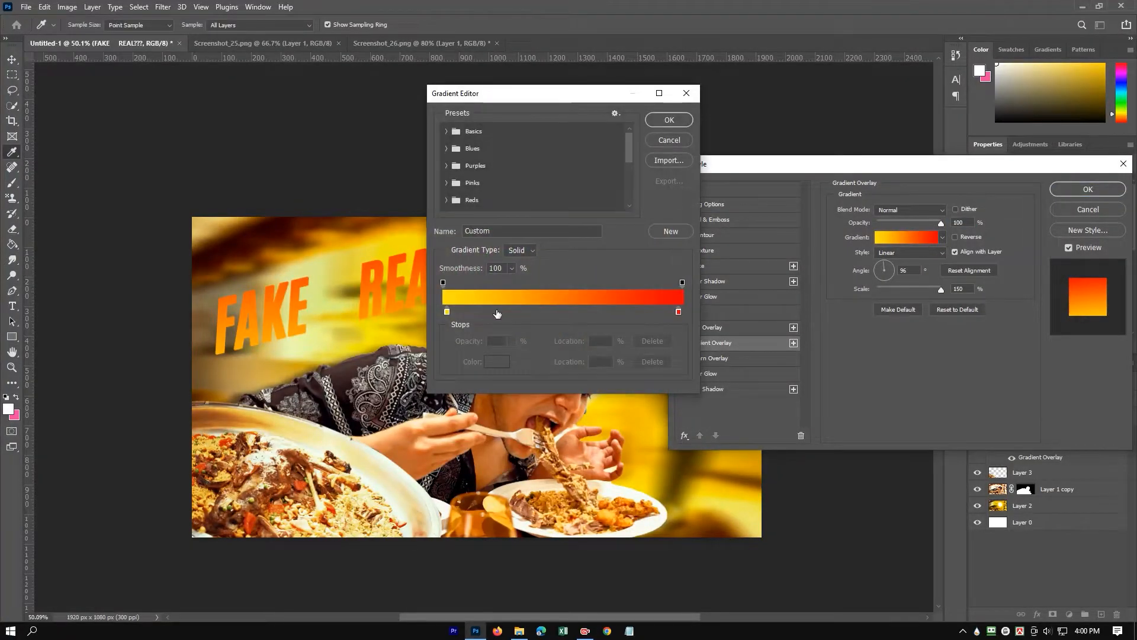
click(668, 121)
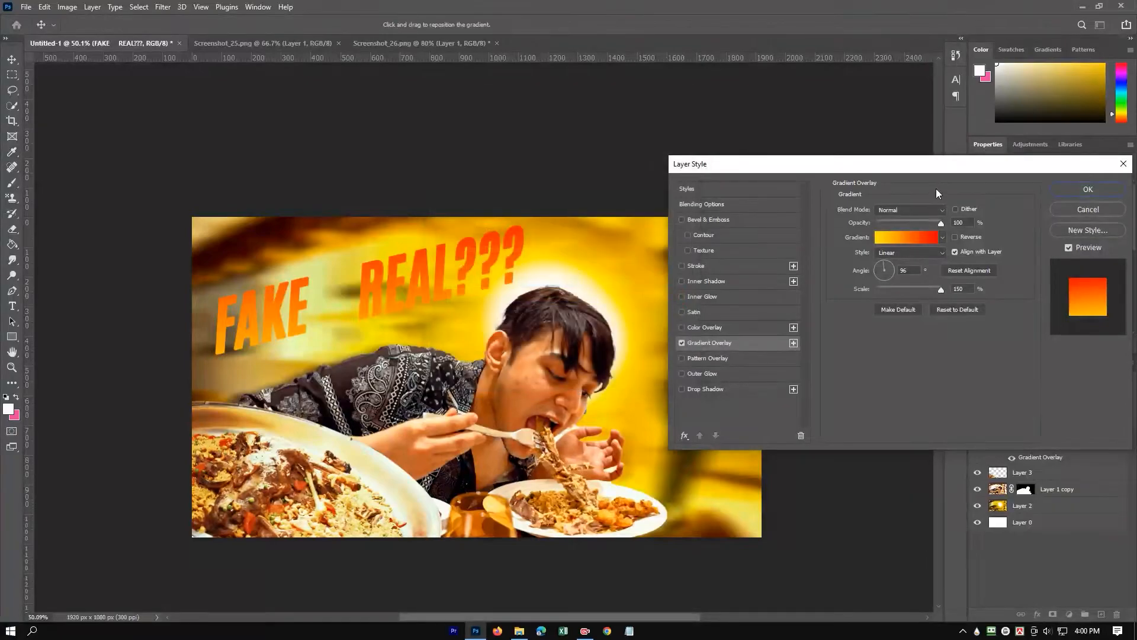
click(942, 237)
scroll(936, 287, down, 3)
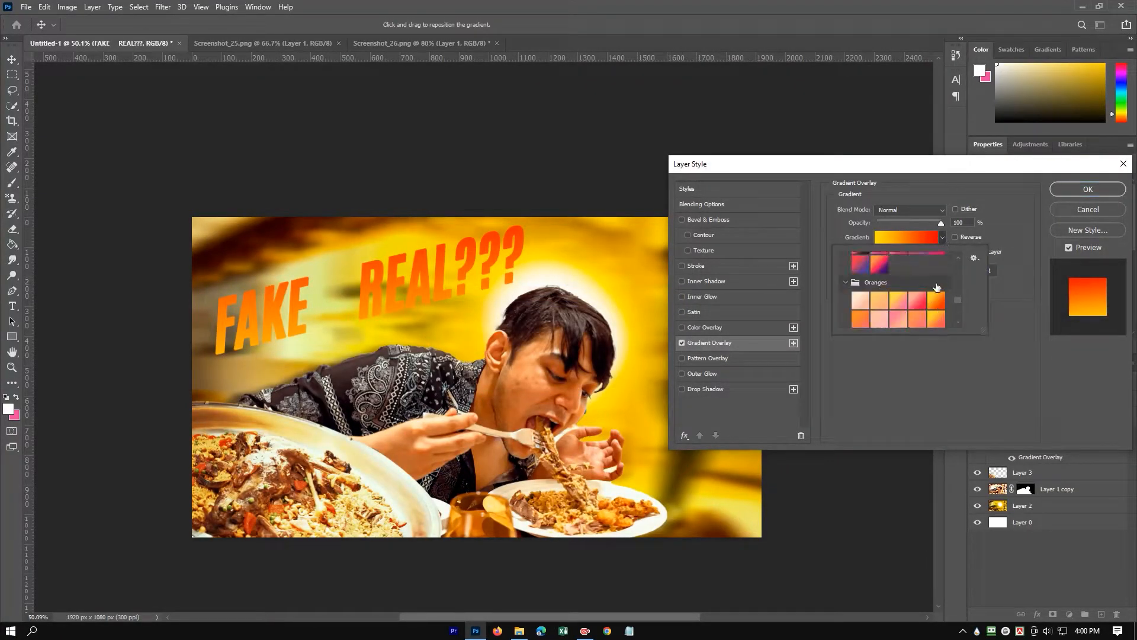
scroll(936, 287, up, 4)
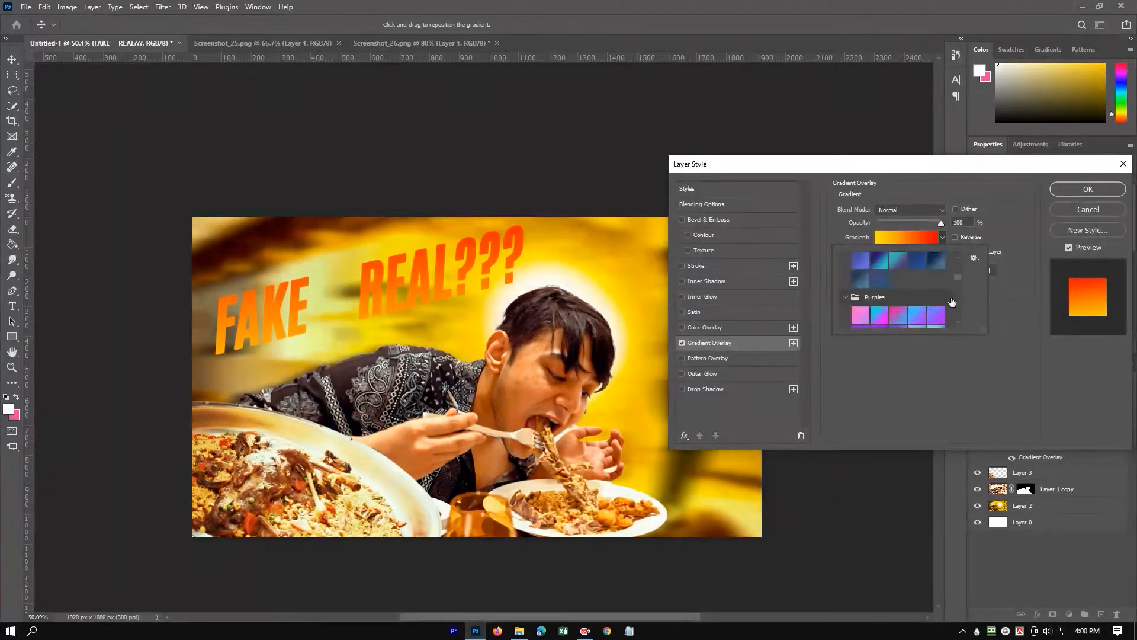
drag(959, 275, 964, 318)
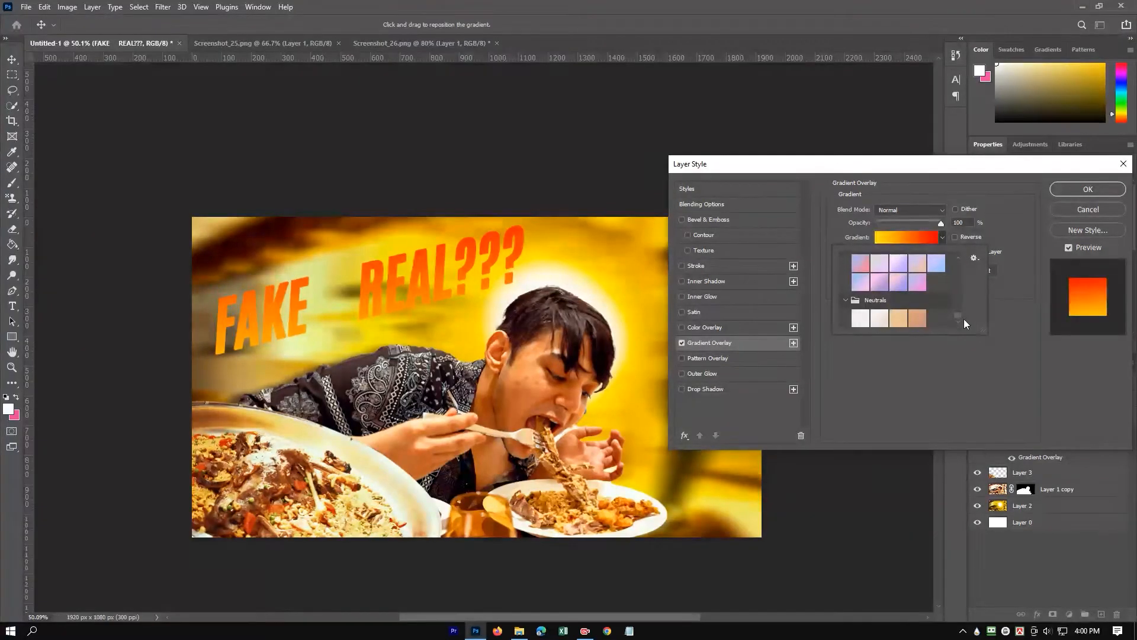
click(1039, 211)
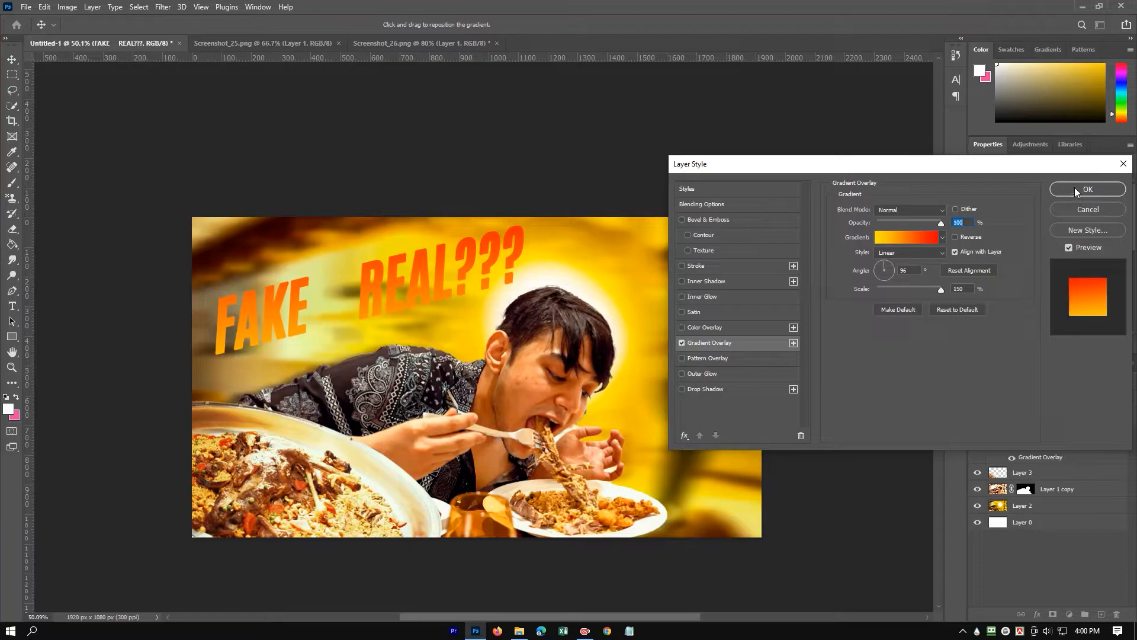
click(1074, 188)
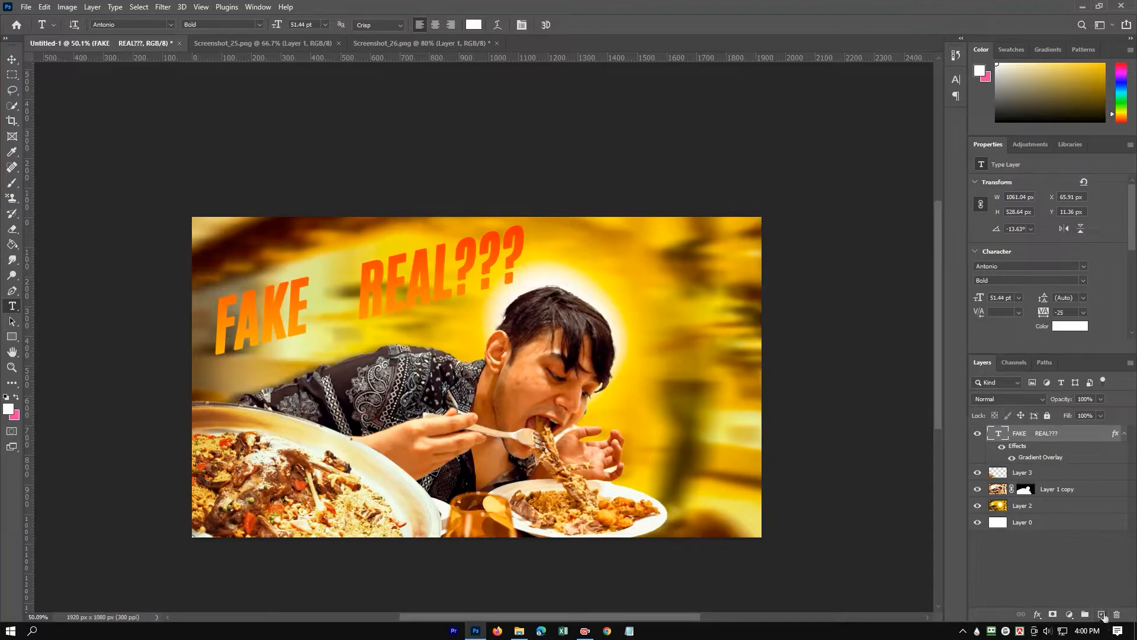
Step: Add a new layer above Layer 3 and set the foreground colour to black
click(1038, 472)
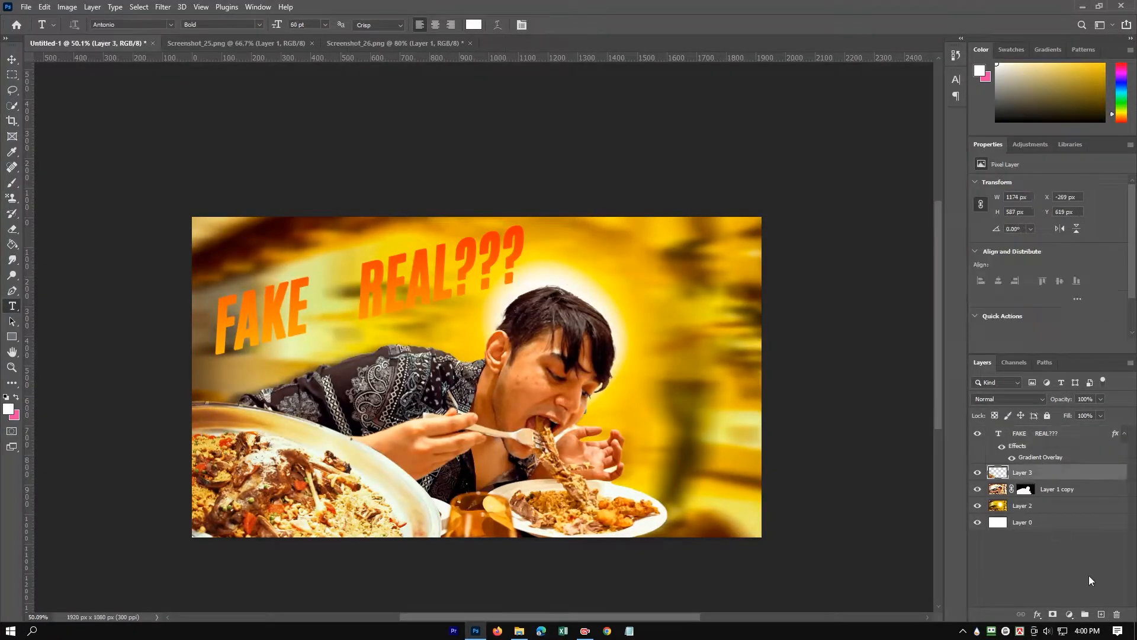
click(1097, 614)
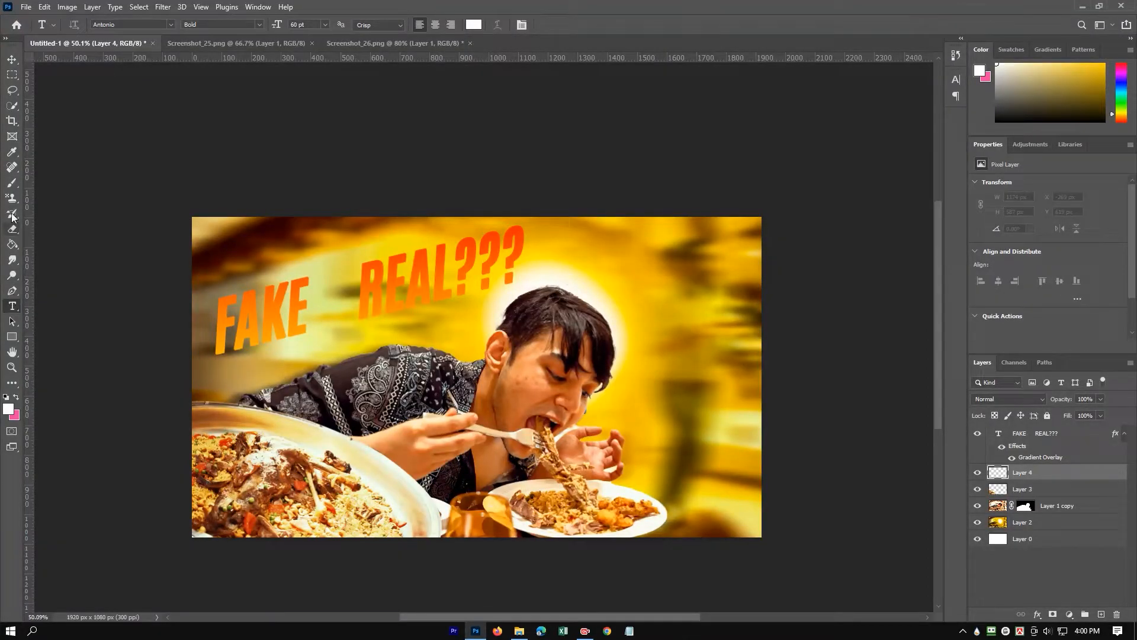
click(14, 415)
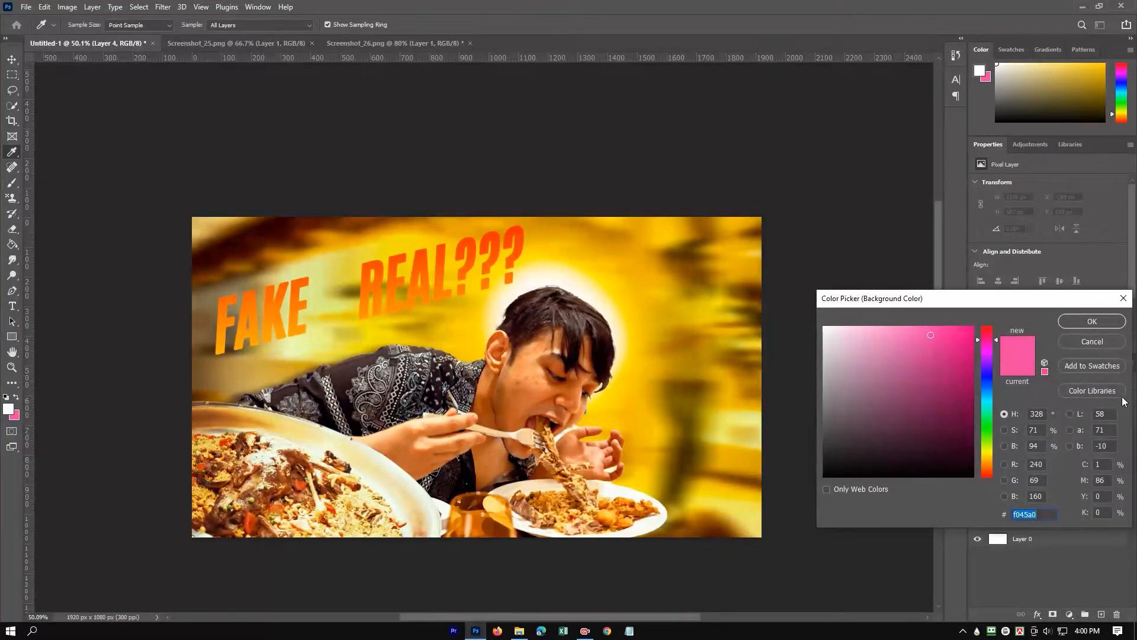
click(1086, 343)
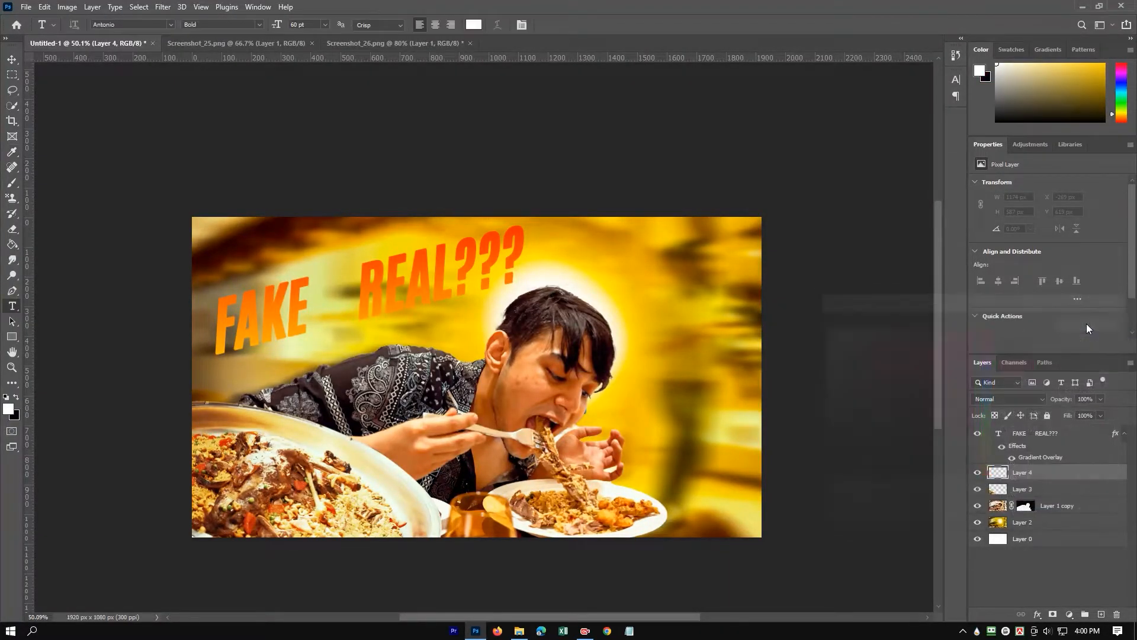
click(8, 410)
drag(948, 453, 976, 478)
click(1092, 323)
Step: Paint soft black shading behind the text across the upper-left of the canvas with a large brush up to 1400 px
key(b)
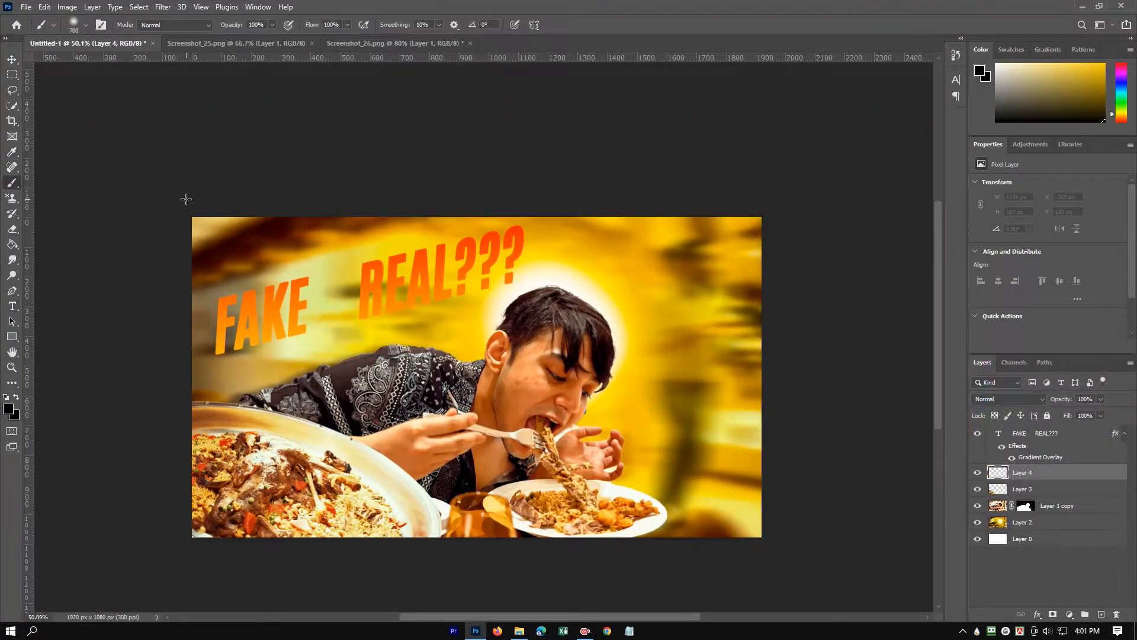
mouse_move(186, 199)
mouse_down()
mouse_move(135, 277)
mouse_move(283, 202)
mouse_move(469, 153)
mouse_move(593, 139)
mouse_up()
key(bracketright)
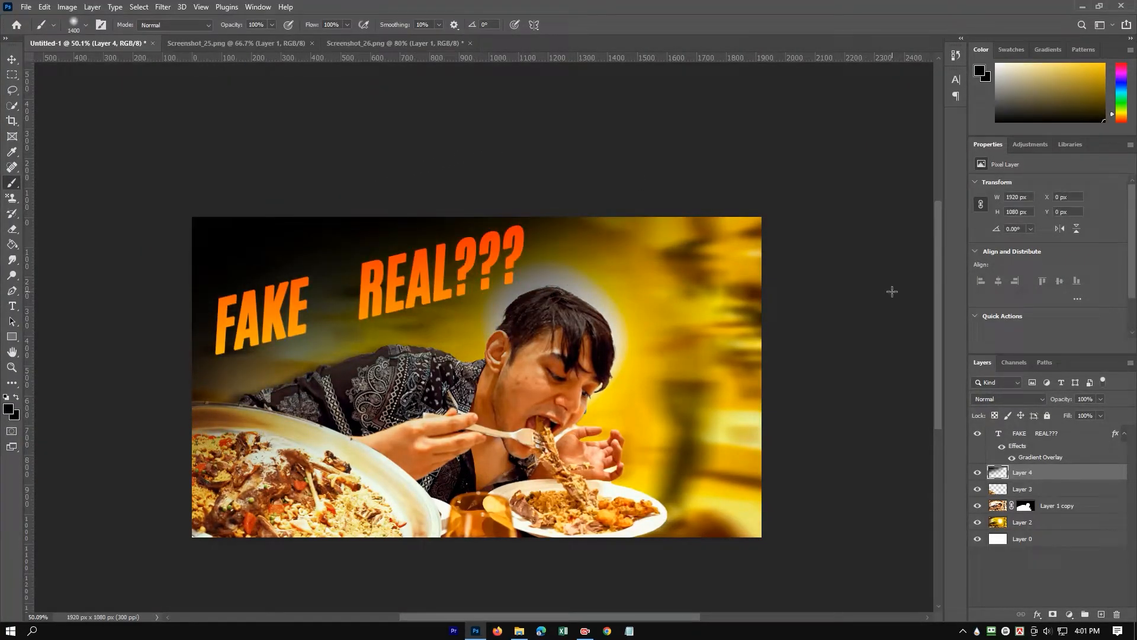
Step: Try to enlarge the black shading layer to about 133% and shift it toward the upper left
key(ctrl+t)
drag(761, 537, 857, 638)
scroll(545, 343, up, 3)
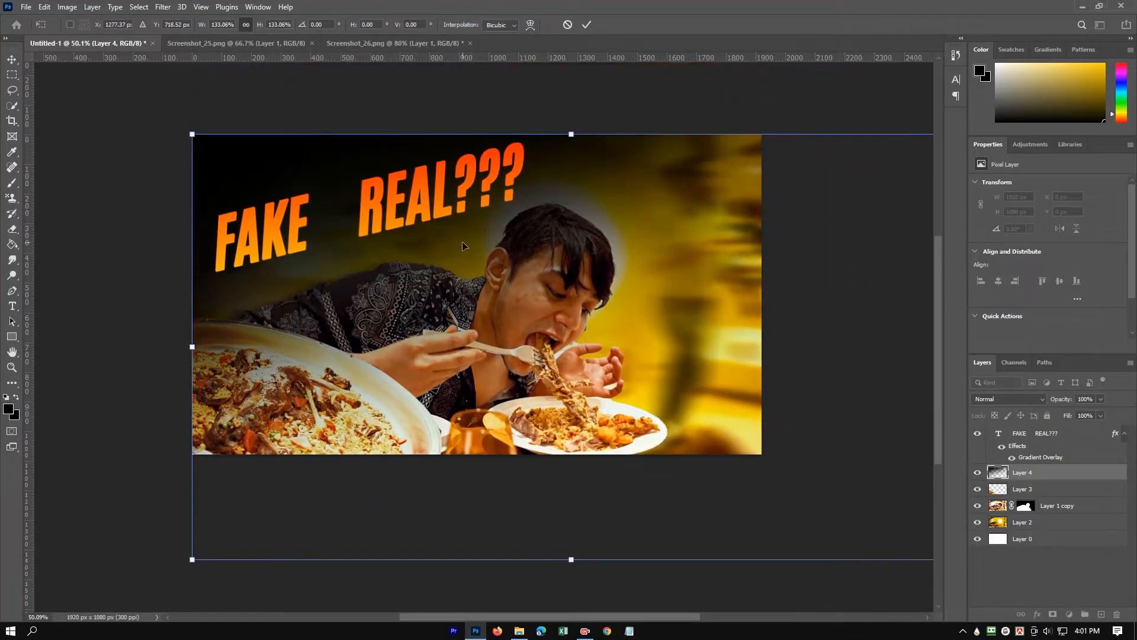
mouse_move(421, 339)
mouse_down()
mouse_move(322, 218)
mouse_move(355, 253)
mouse_move(342, 286)
mouse_up()
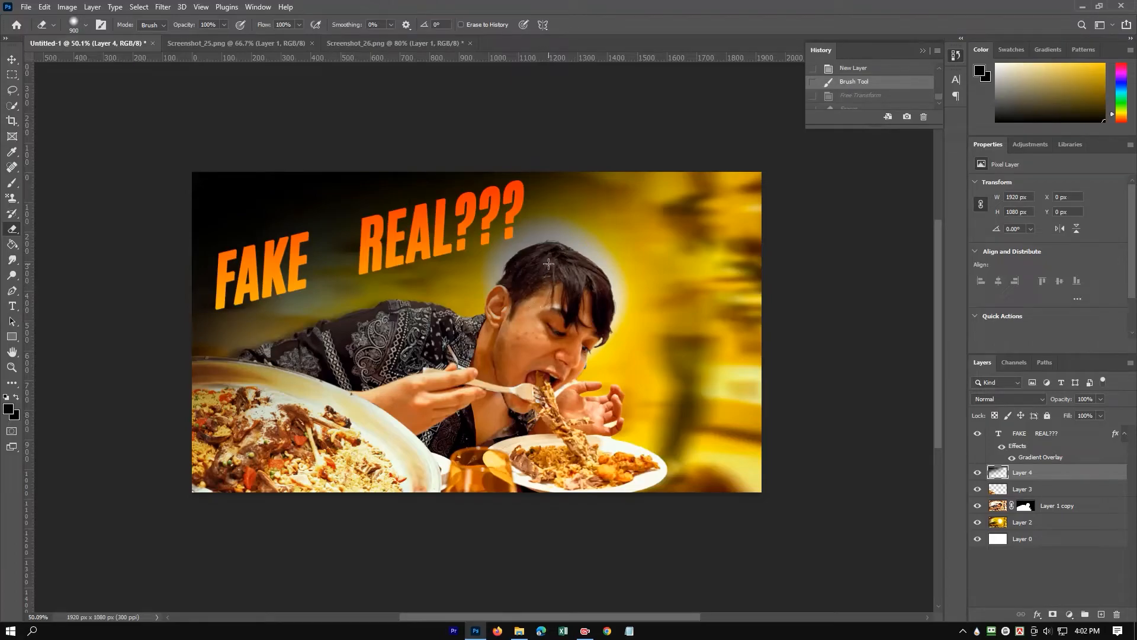
Step: Erase the black shading over the man's head and upper body with a soft 900 px eraser
mouse_move(550, 263)
mouse_down()
mouse_move(497, 361)
mouse_move(541, 351)
mouse_move(379, 428)
mouse_move(510, 383)
mouse_up()
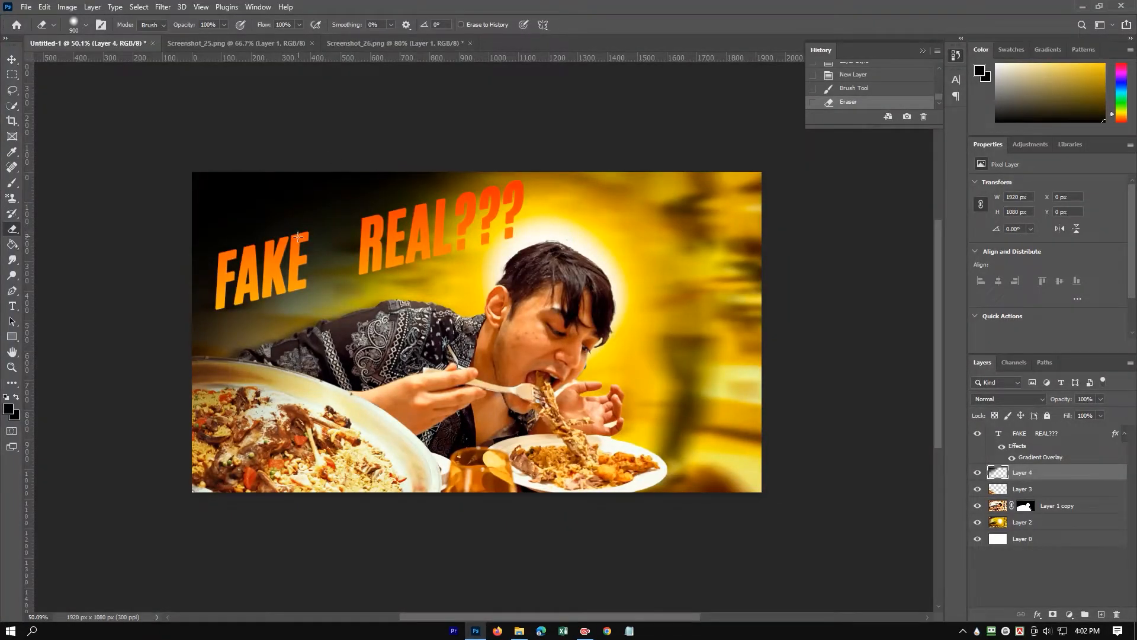
Step: Select all of the "FAKE REAL???" text, try 72 pt and set its size to 48 pt
click(11, 306)
double_click(383, 241)
double_click(382, 241)
key(ctrl+a)
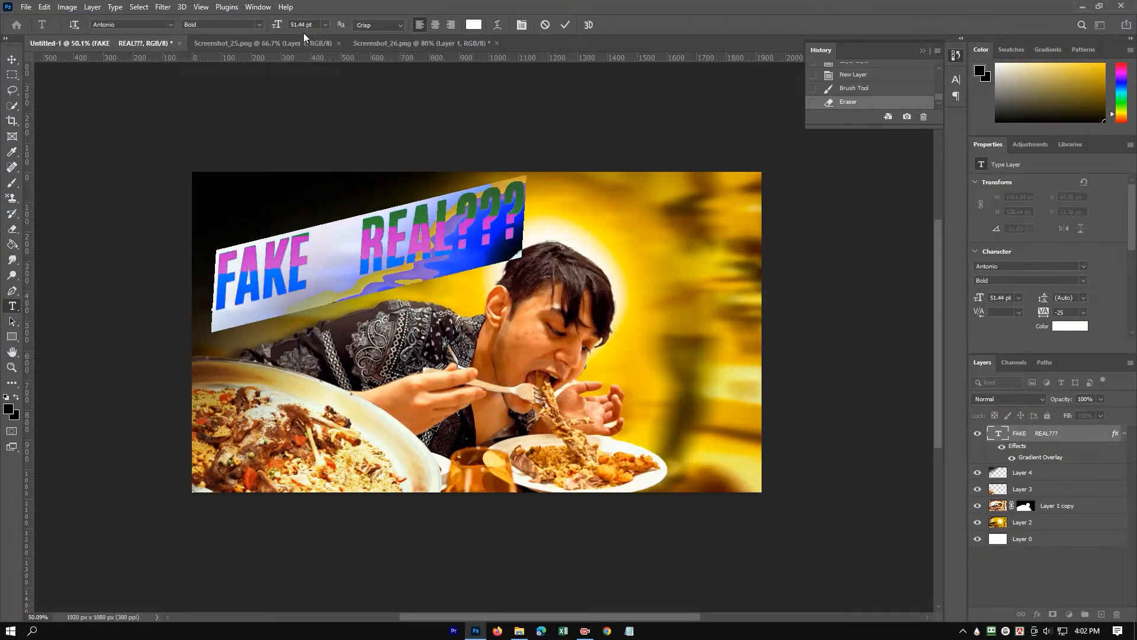
click(326, 24)
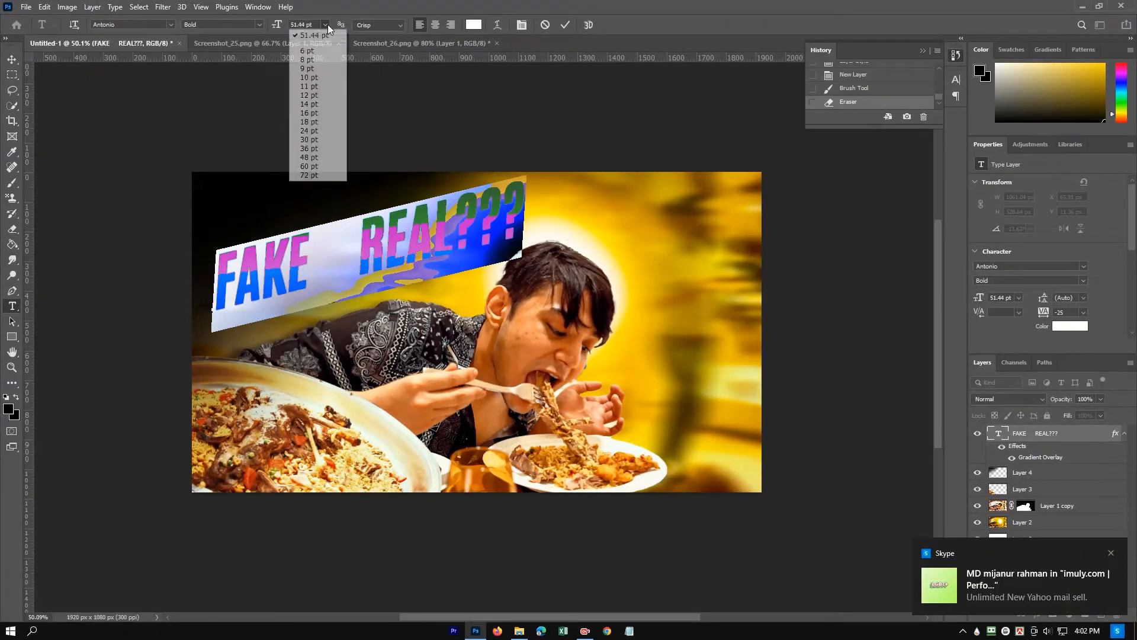
click(314, 158)
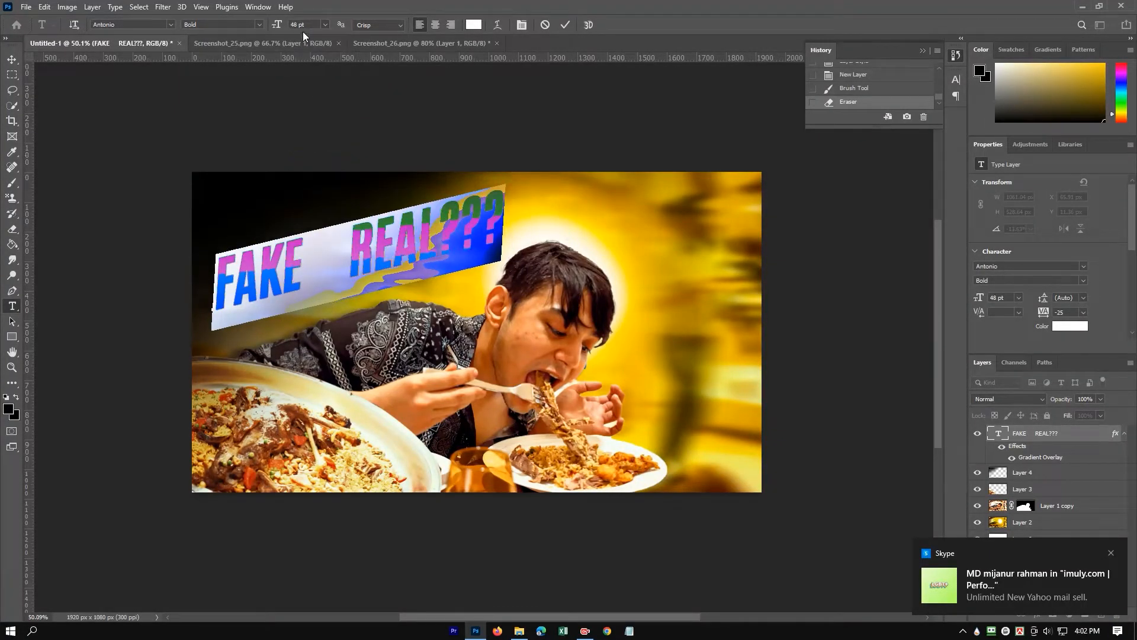
click(324, 25)
click(312, 172)
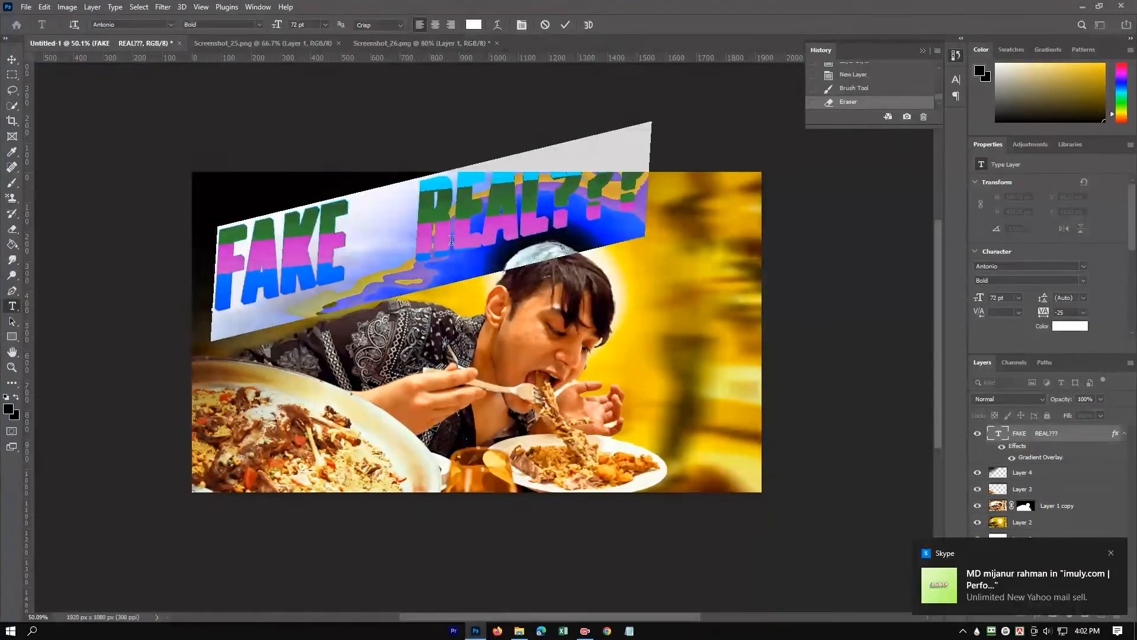
click(325, 24)
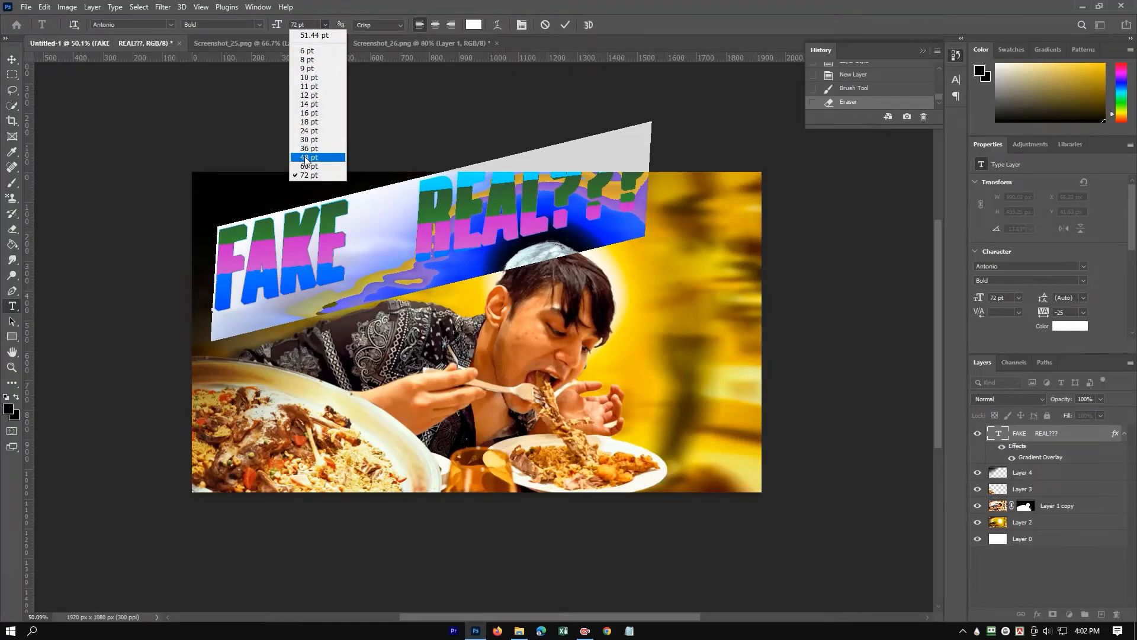
click(313, 158)
click(356, 244)
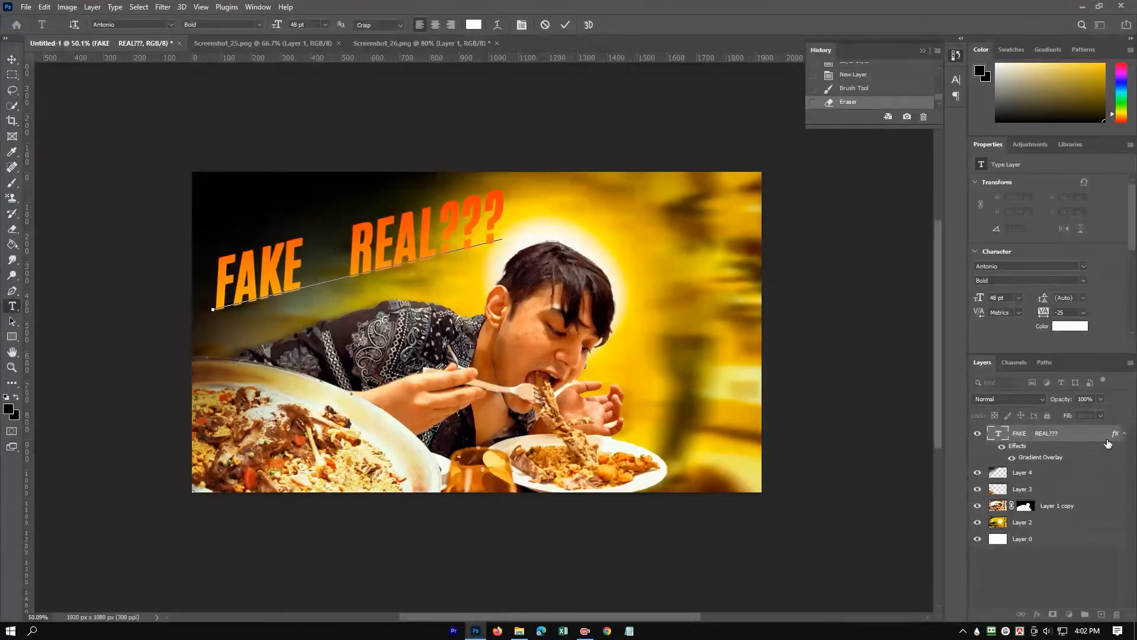
Step: Stretch the text's width to about 121%, nudge it slightly upward and apply the transform
click(12, 60)
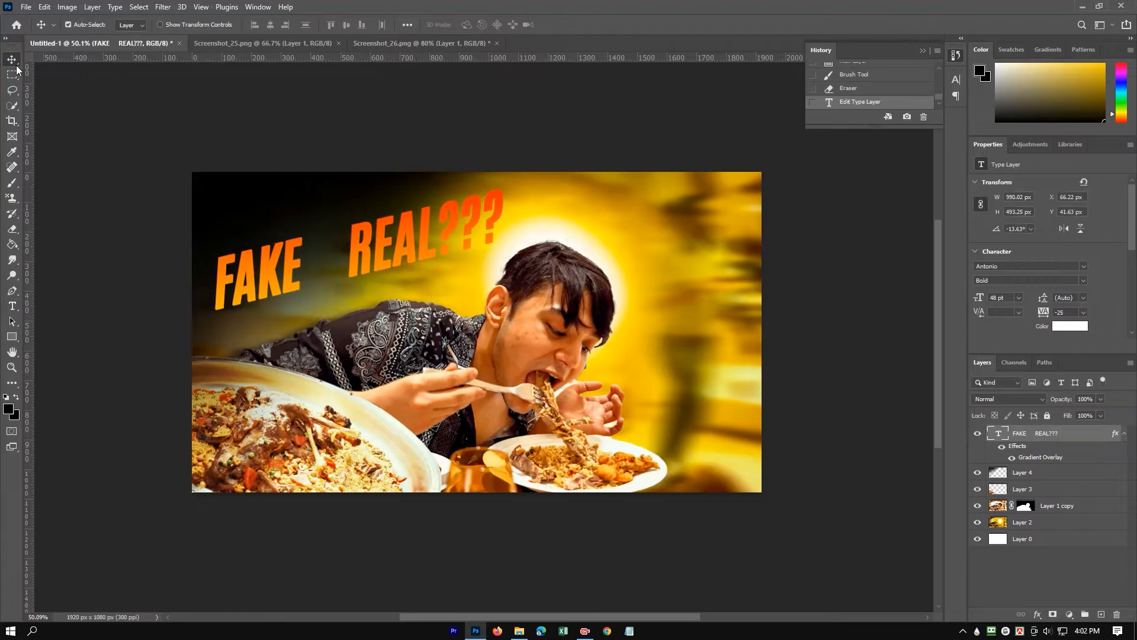
key(ctrl+t)
drag(513, 269, 570, 248)
drag(422, 237, 424, 232)
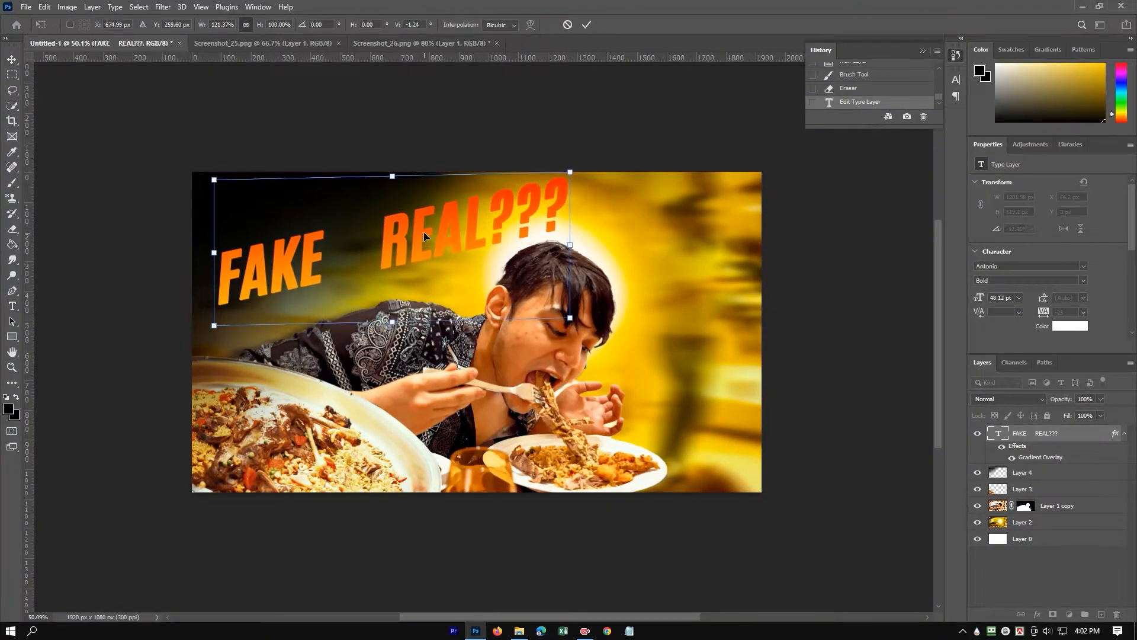
key(Return)
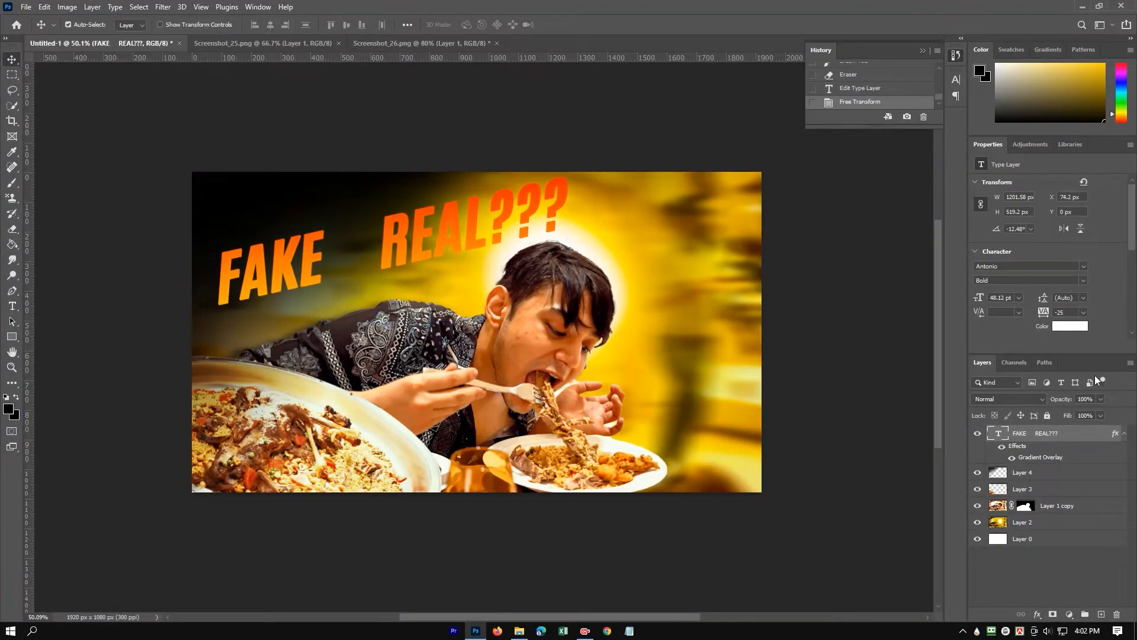
Step: Add a white drop shadow to the "FAKE REAL???" text layer
right_click(1039, 439)
key(Escape)
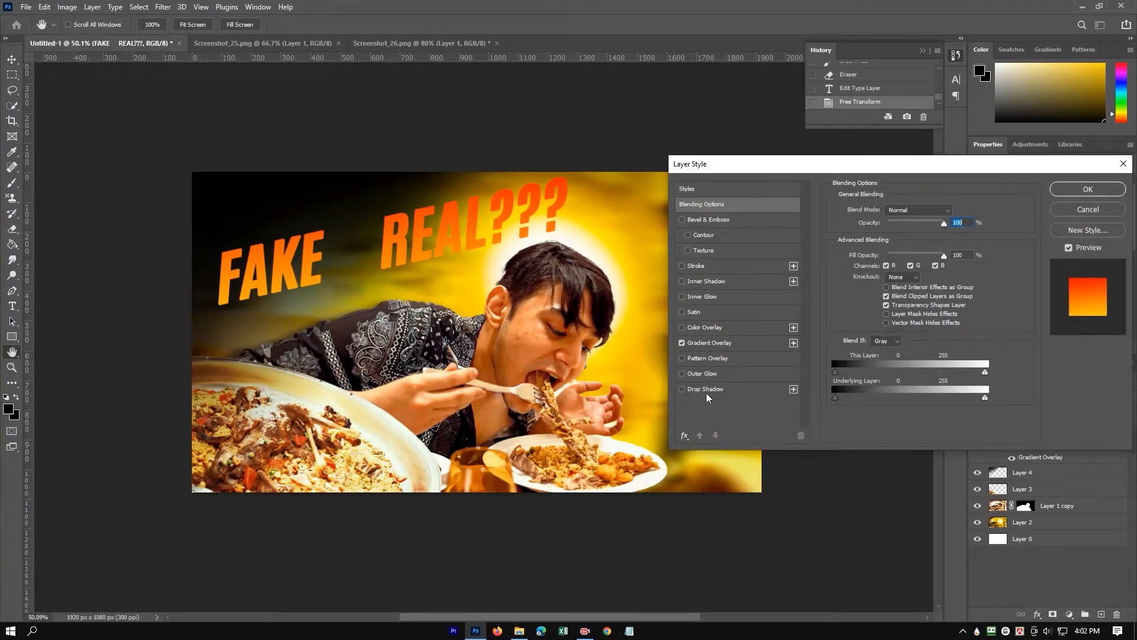
click(706, 390)
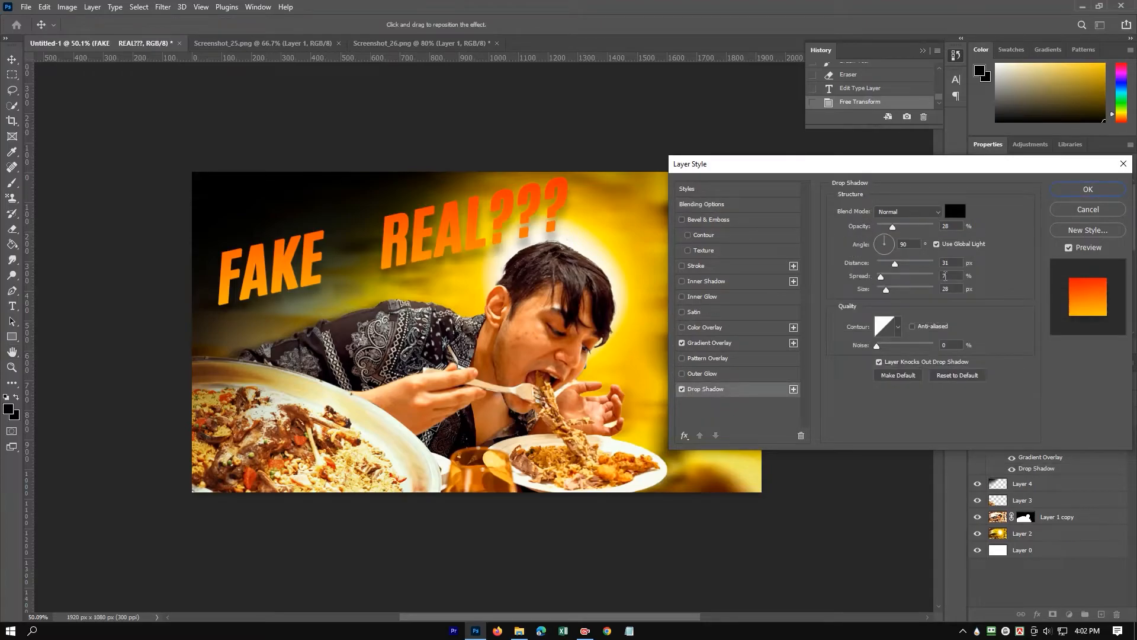
click(955, 211)
click(824, 327)
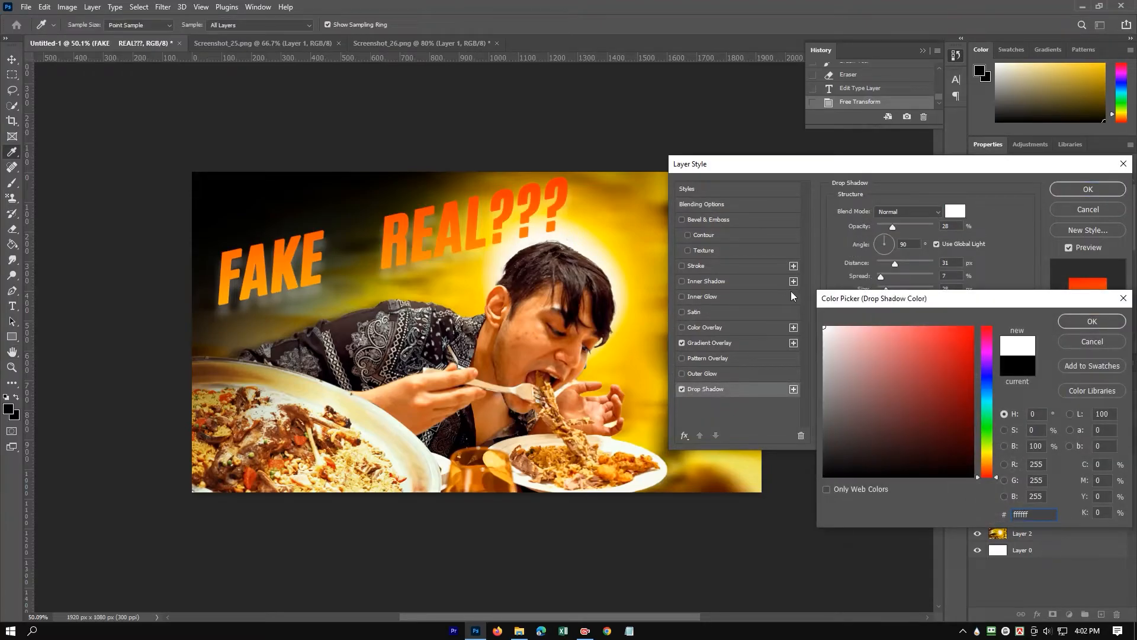
click(1093, 321)
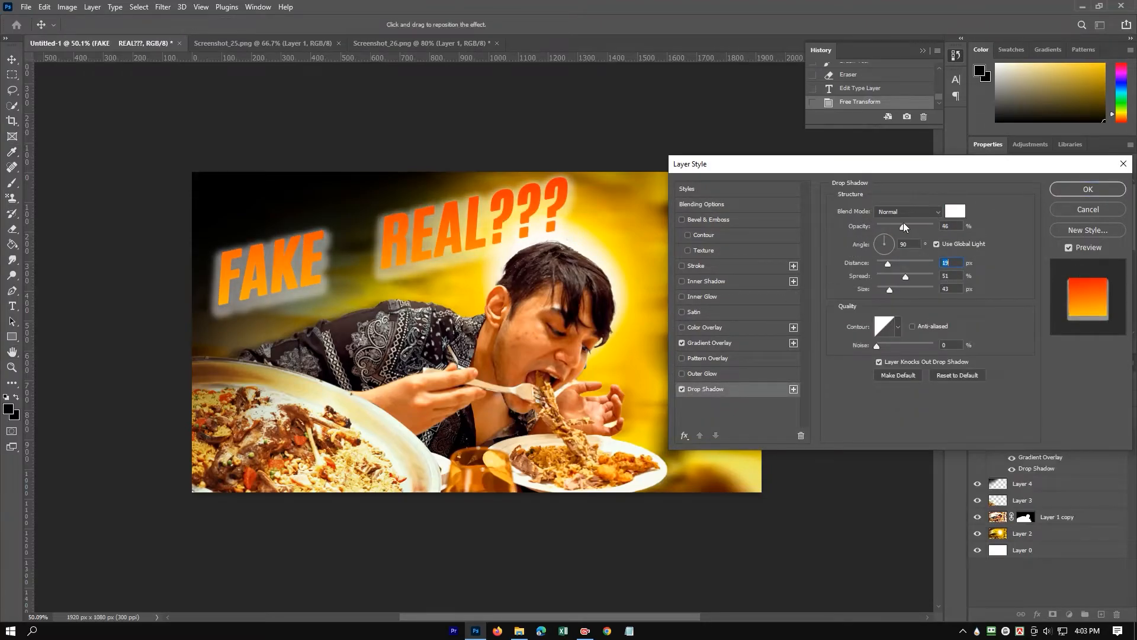
Step: Set the text's drop shadow to 30% opacity, 14 px distance, 24% spread and 13 px size, and apply the style
drag(904, 227, 894, 226)
mouse_move(886, 264)
mouse_down()
mouse_move(909, 263)
mouse_move(885, 263)
mouse_up()
drag(904, 277, 890, 277)
drag(889, 290, 883, 288)
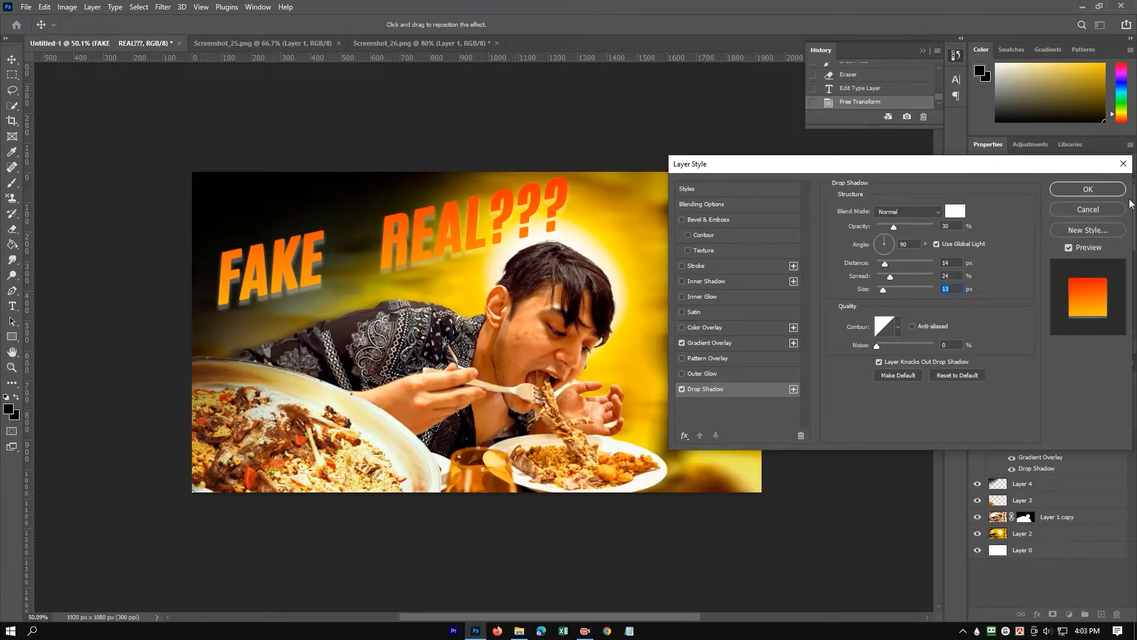
click(1088, 189)
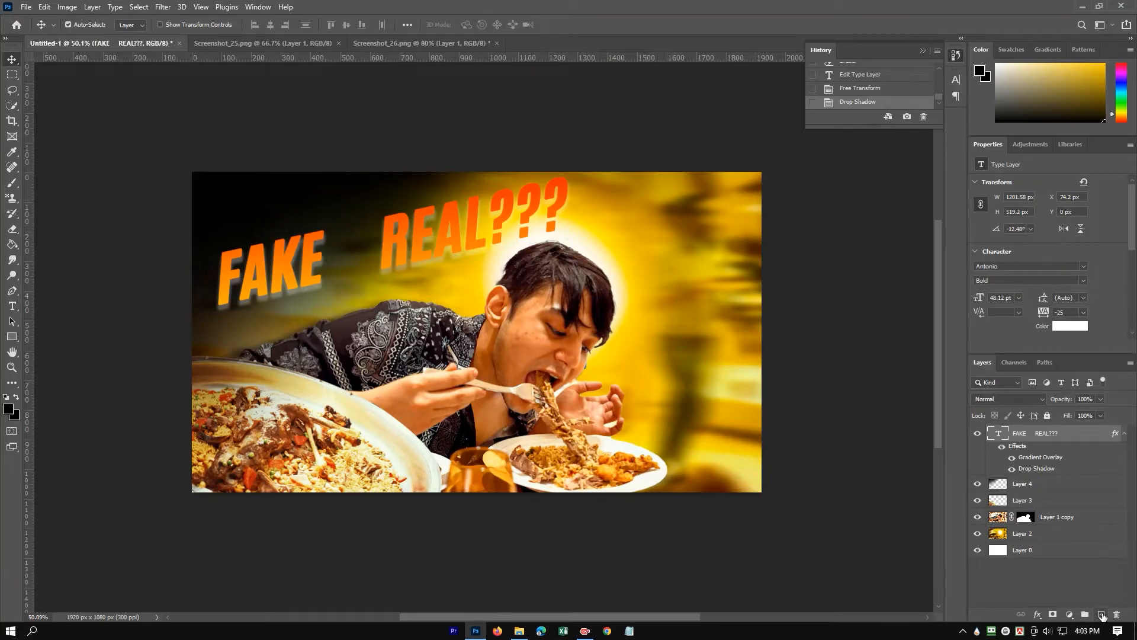
Step: Create a new layer and add the white text "OR" beside the man's head
click(1101, 614)
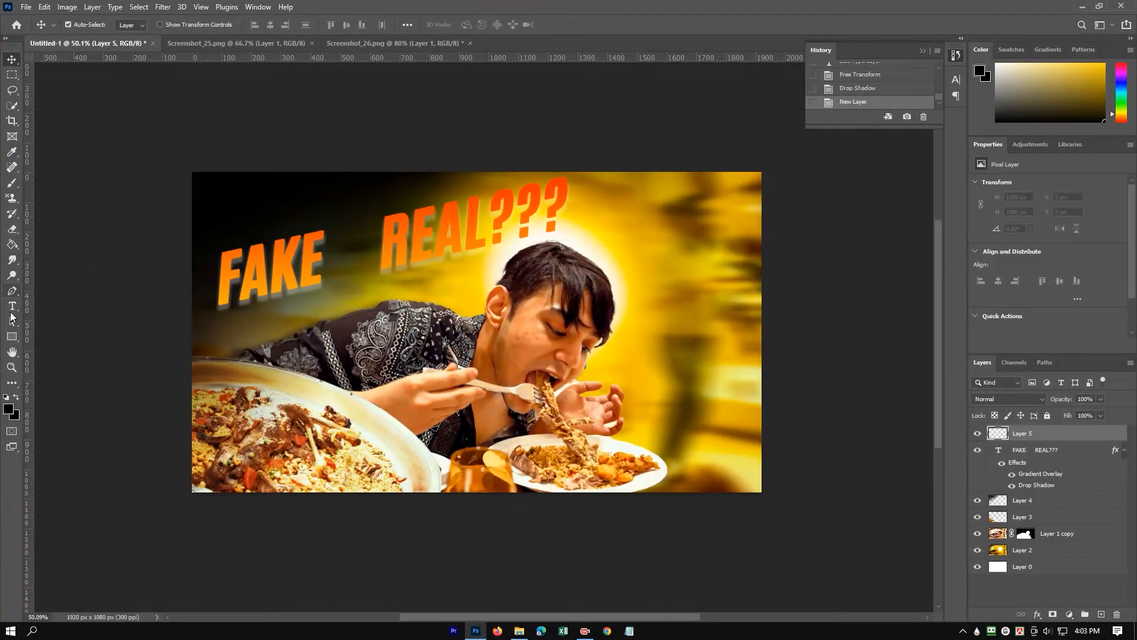
click(11, 307)
click(627, 320)
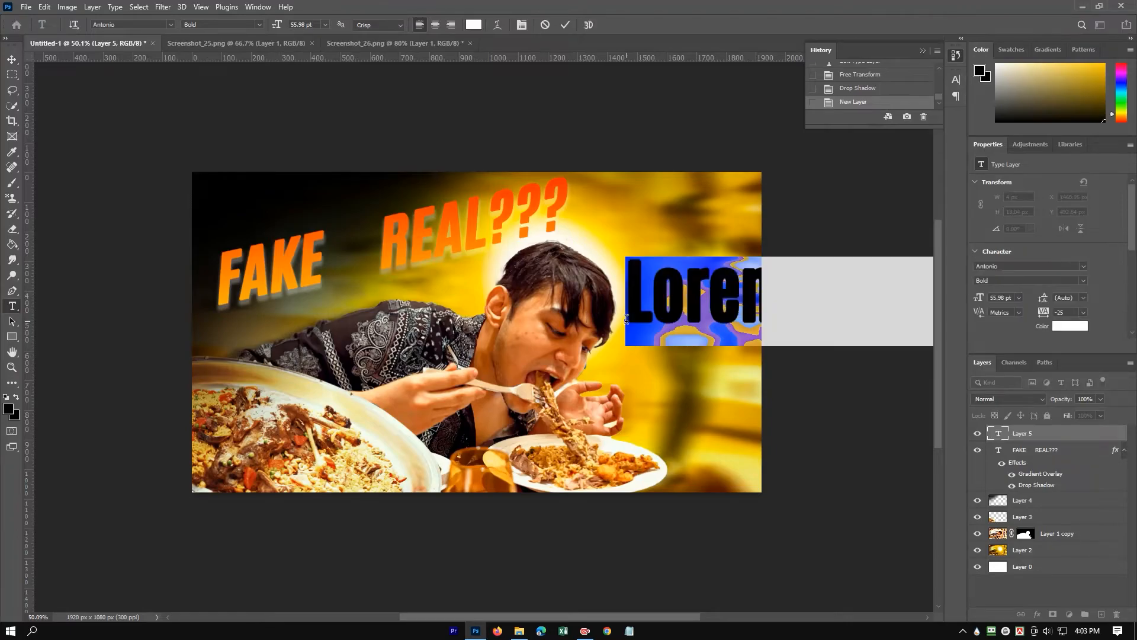
text(OR)
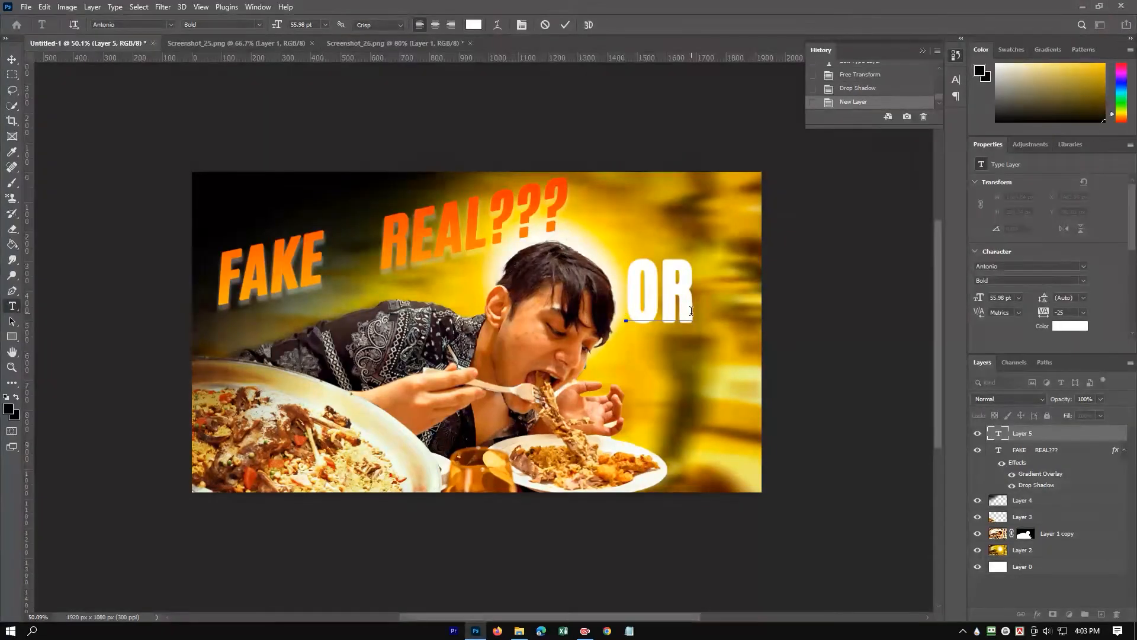
Step: Set the "OR" text to 30 pt and place it in the gap between "FAKE" and "REAL???"
drag(692, 311, 601, 307)
click(324, 24)
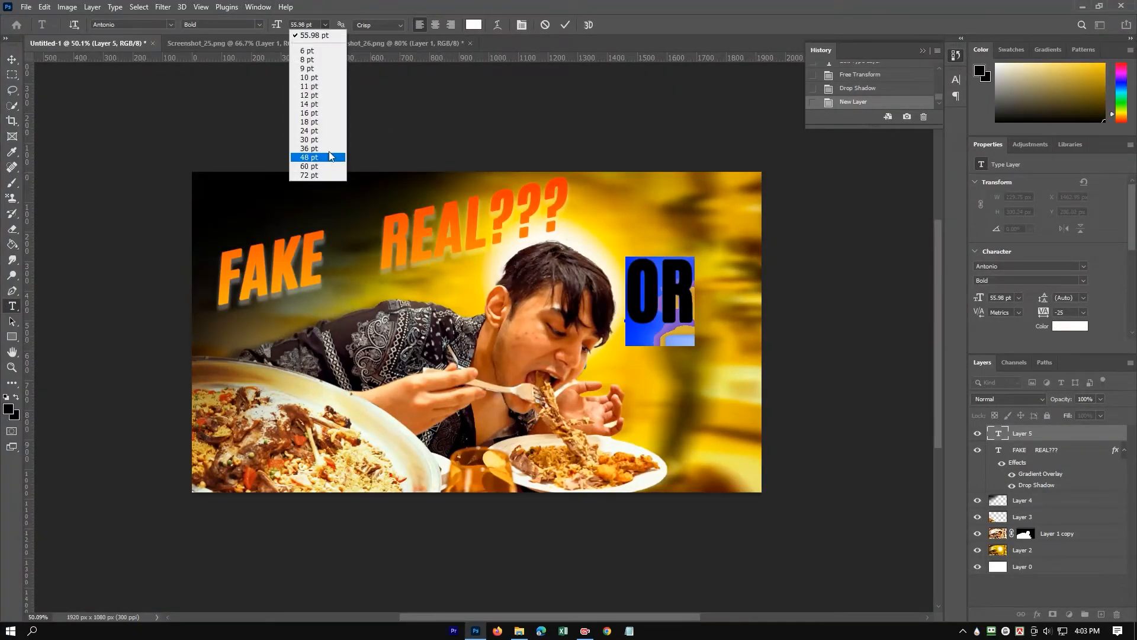
click(327, 142)
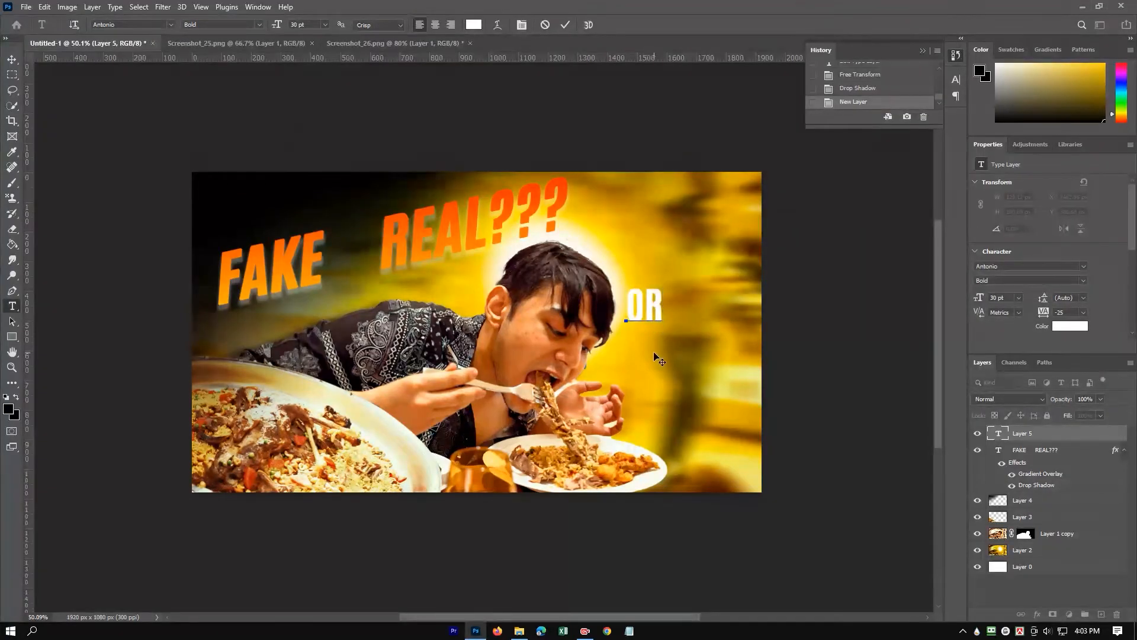
drag(663, 344, 373, 307)
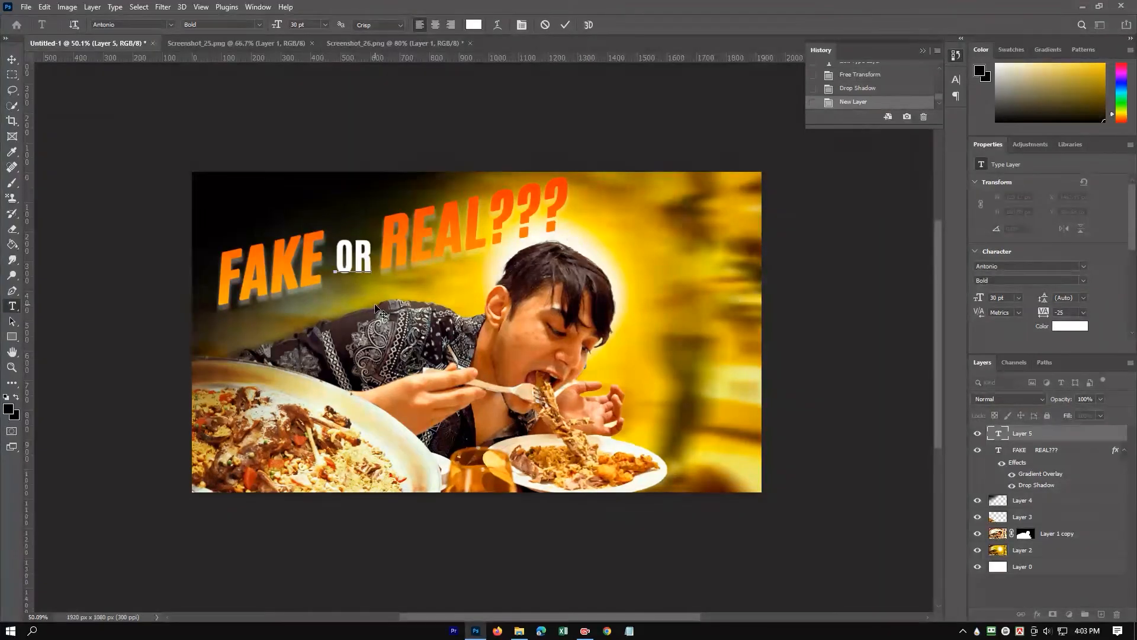
Step: Rotate the "OR" text slightly counterclockwise to follow the tilt of the neighbouring words
key(ctrl+t)
drag(372, 233, 374, 213)
key(Return)
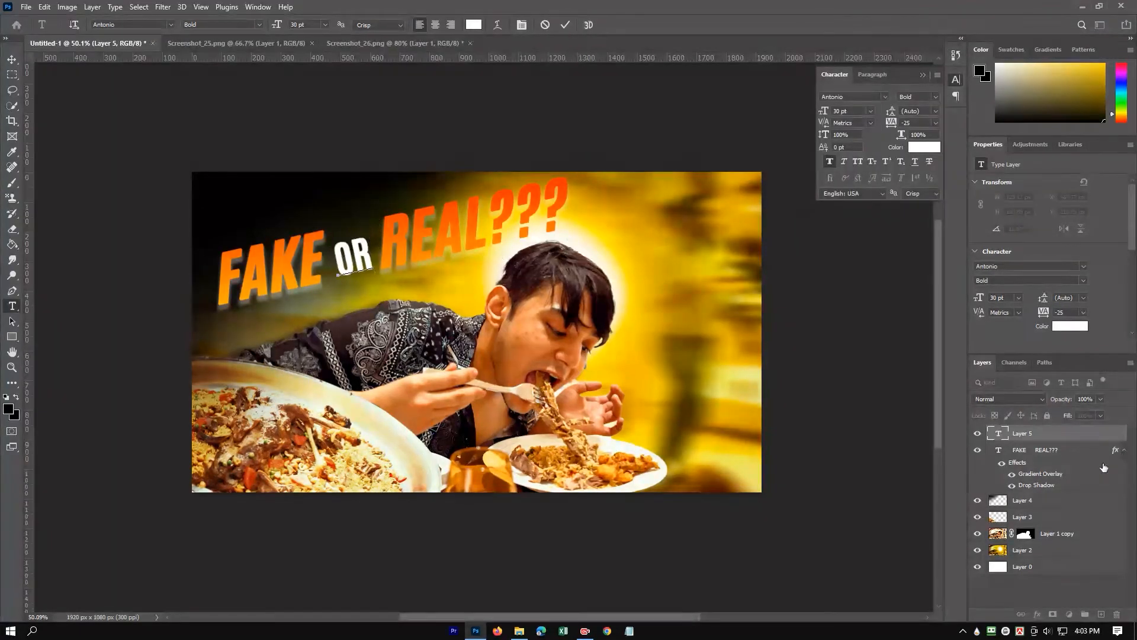
Step: Skew "OR" about -20° horizontally, rotate it about -3°, scale it to about 96% by 93% and apply the transform
click(11, 59)
key(ctrl+t)
drag(377, 238, 394, 239)
drag(359, 272, 353, 270)
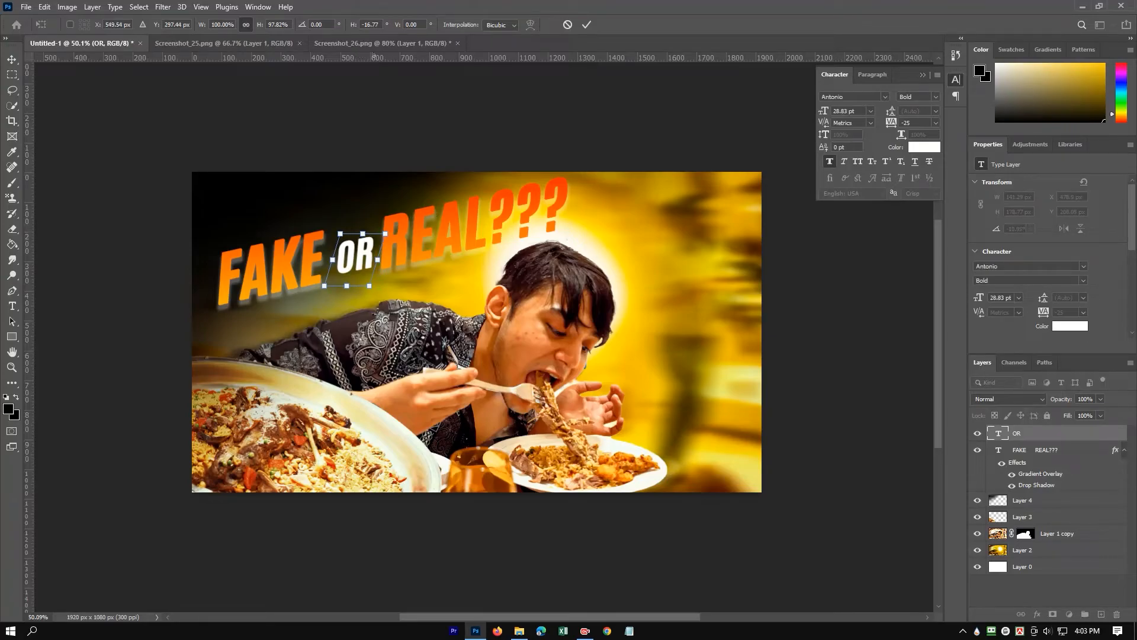
drag(387, 236, 385, 229)
drag(368, 284, 375, 258)
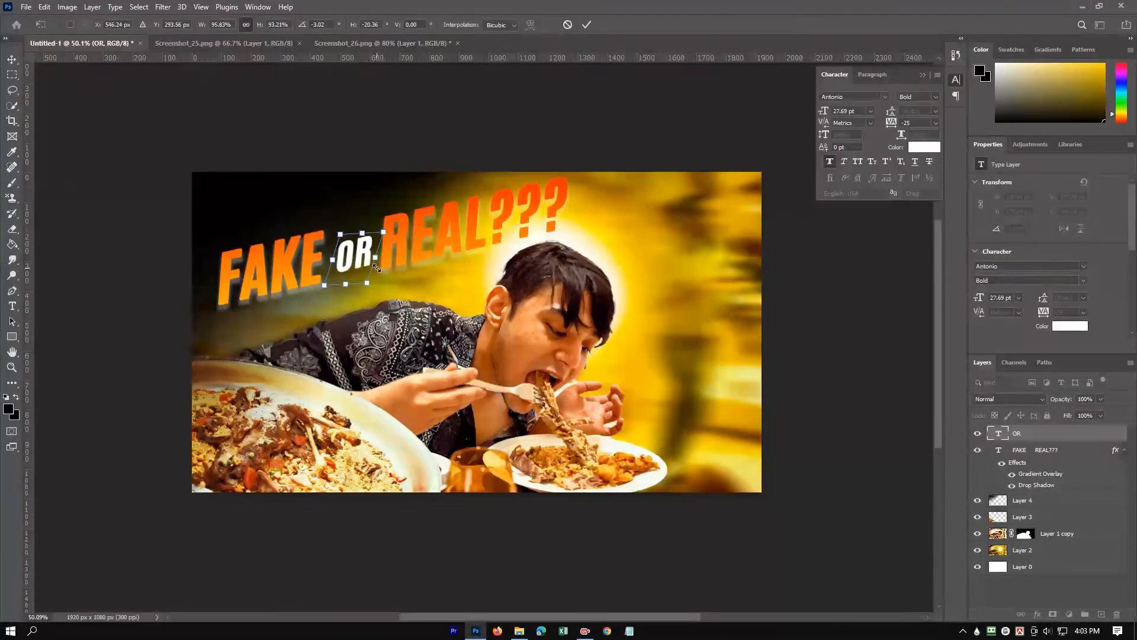
key(Return)
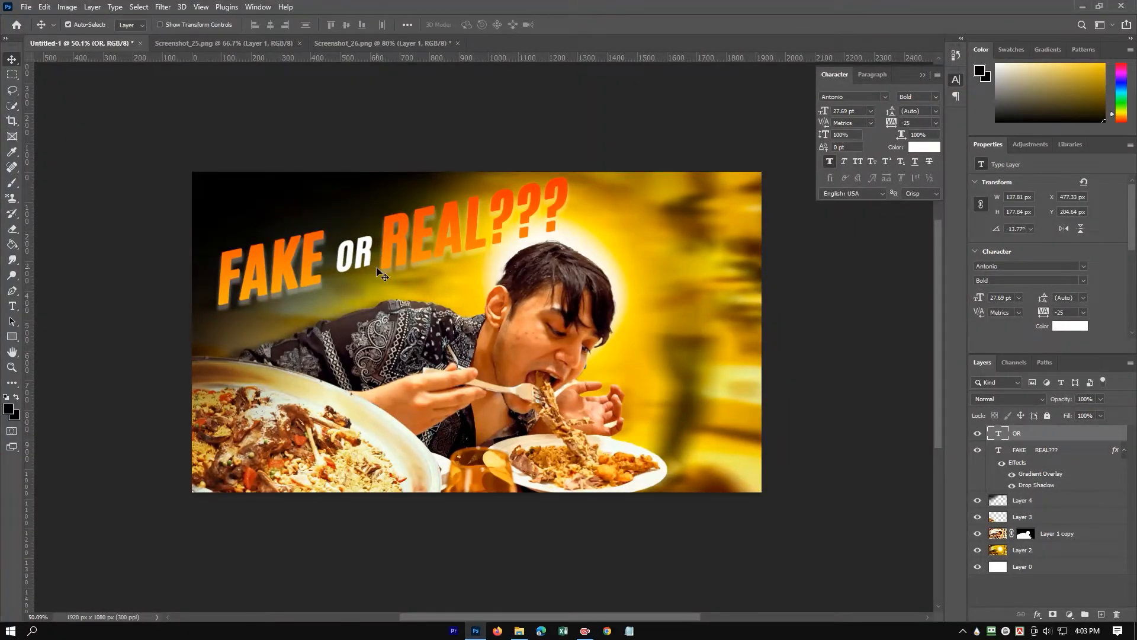
Step: Add a drop shadow to the "OR" text layer, set its colour's hue to 55° and apply the style
right_click(1031, 434)
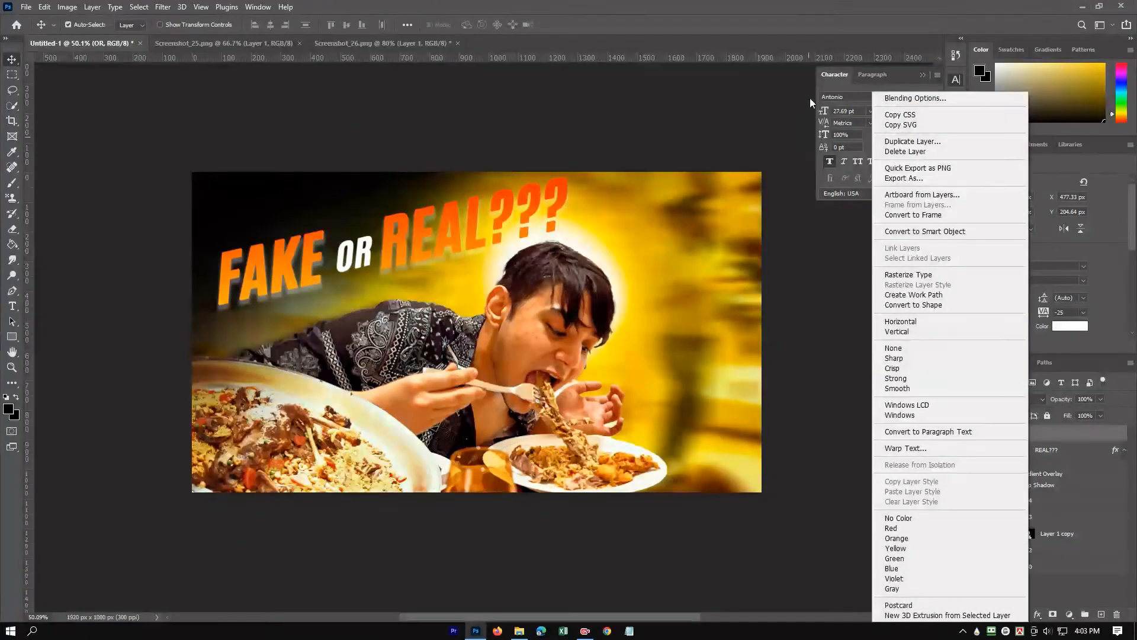
click(915, 98)
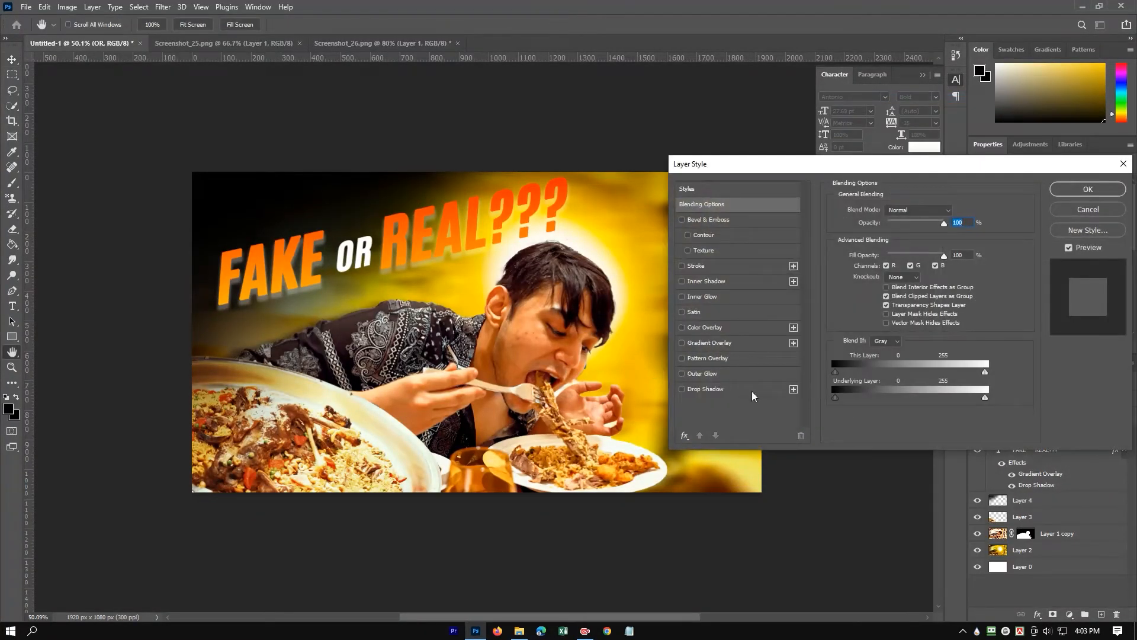
click(731, 390)
click(955, 211)
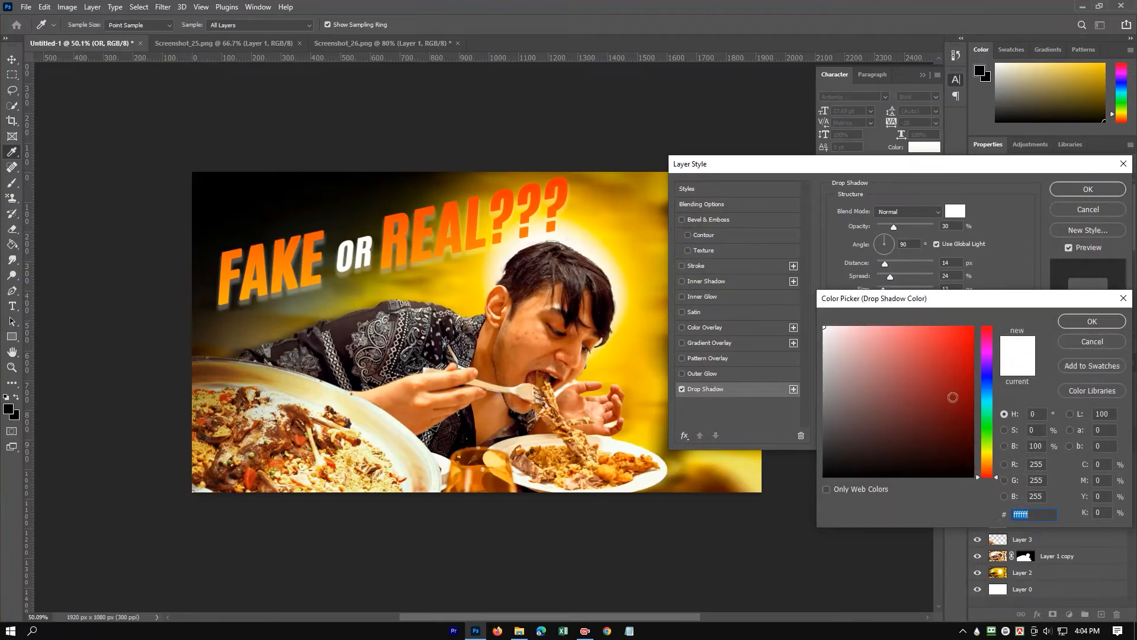
click(987, 449)
text(ffea00)
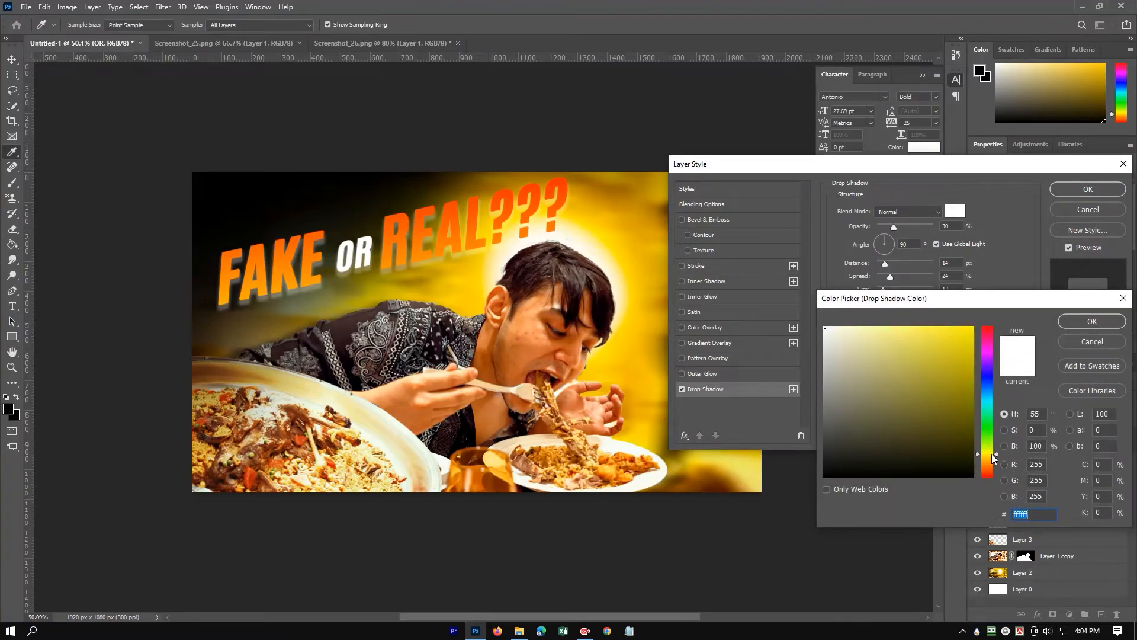
click(1092, 323)
click(1088, 189)
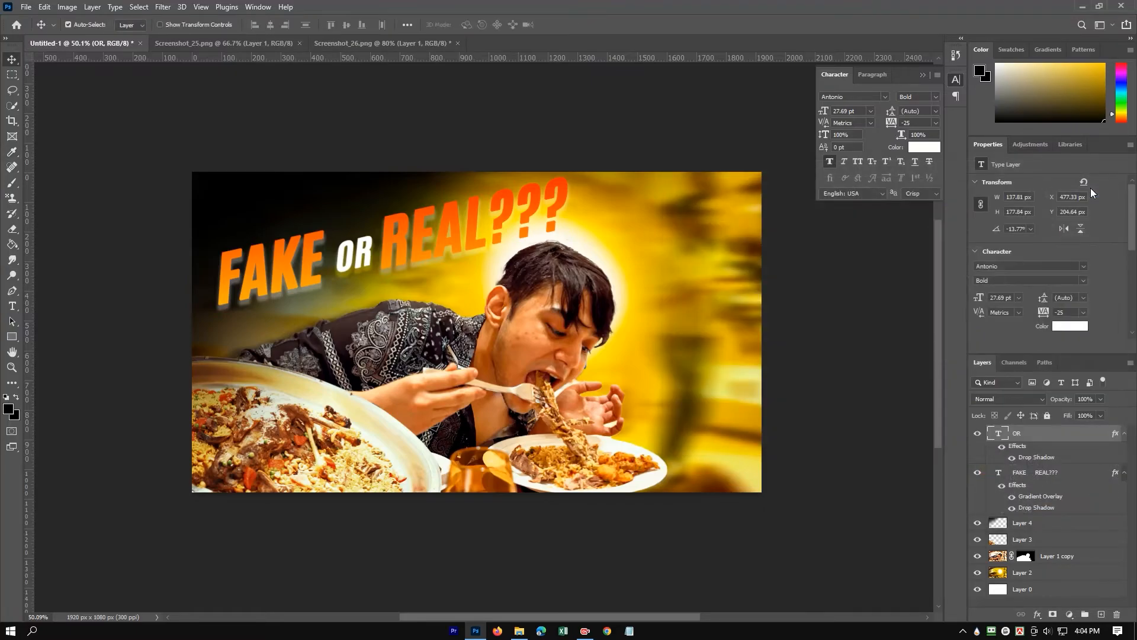
scroll(414, 373, down, 3)
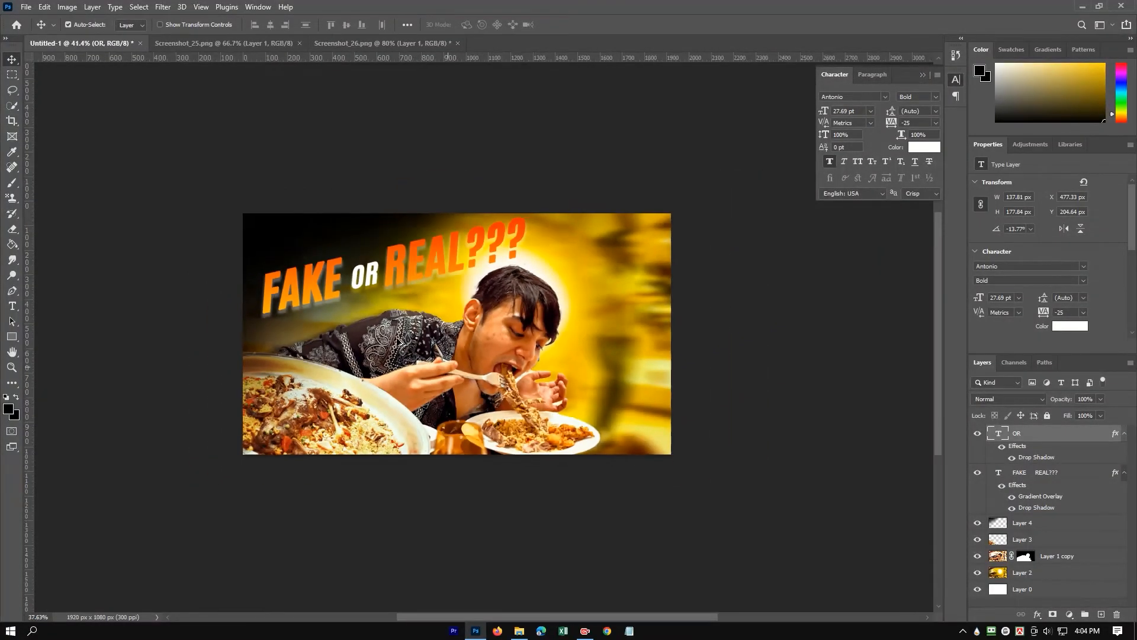
scroll(356, 372, up, 2)
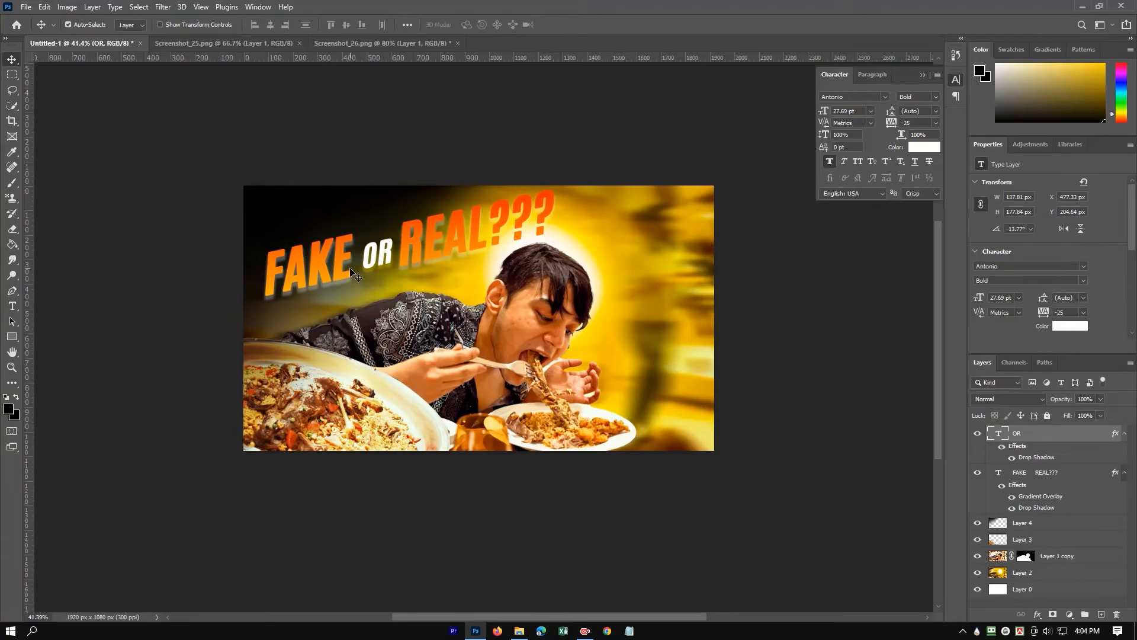
scroll(479, 232, up, 3)
scroll(477, 230, down, 2)
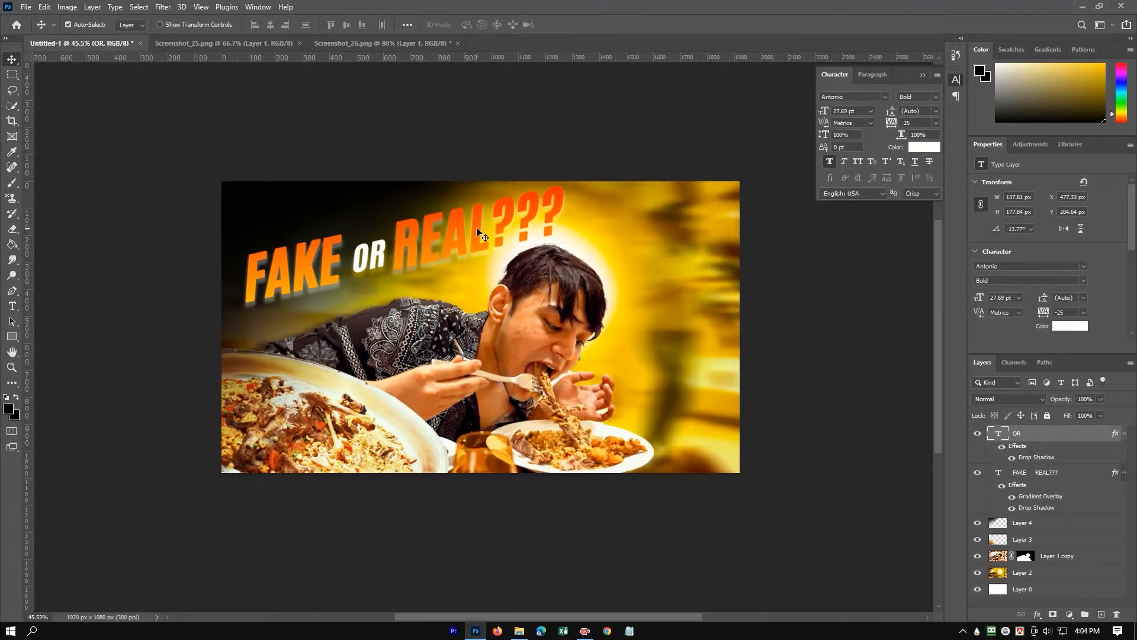